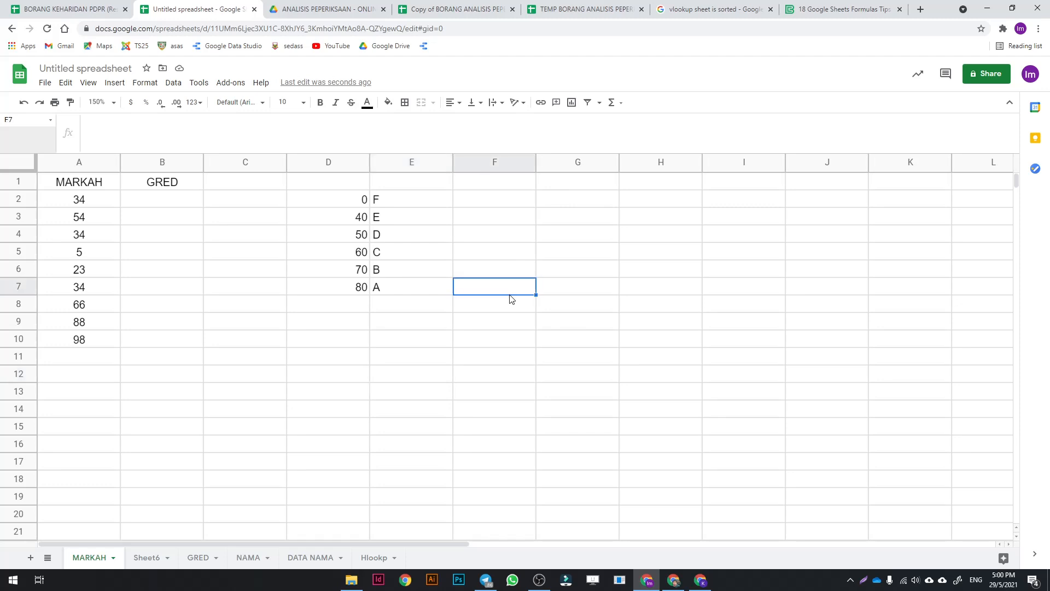
Enter the VLOOKUP function with empty arguments, =VLOOKUP(), in cell F7
text(C)
key(BackSpace)
text(V)
key(BackSpace)
text(=C)
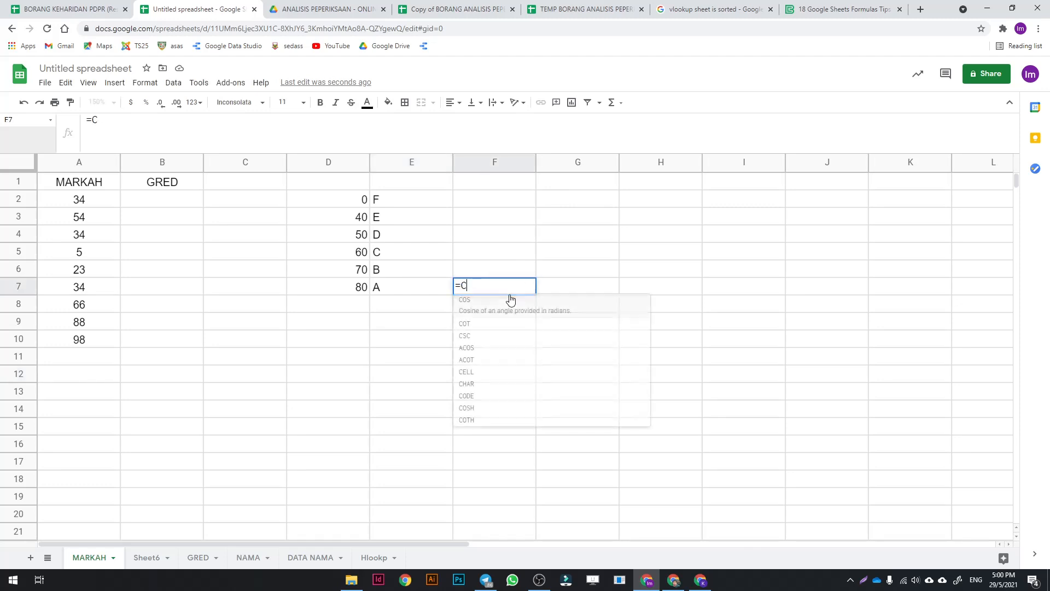
key(BackSpace)
text(V)
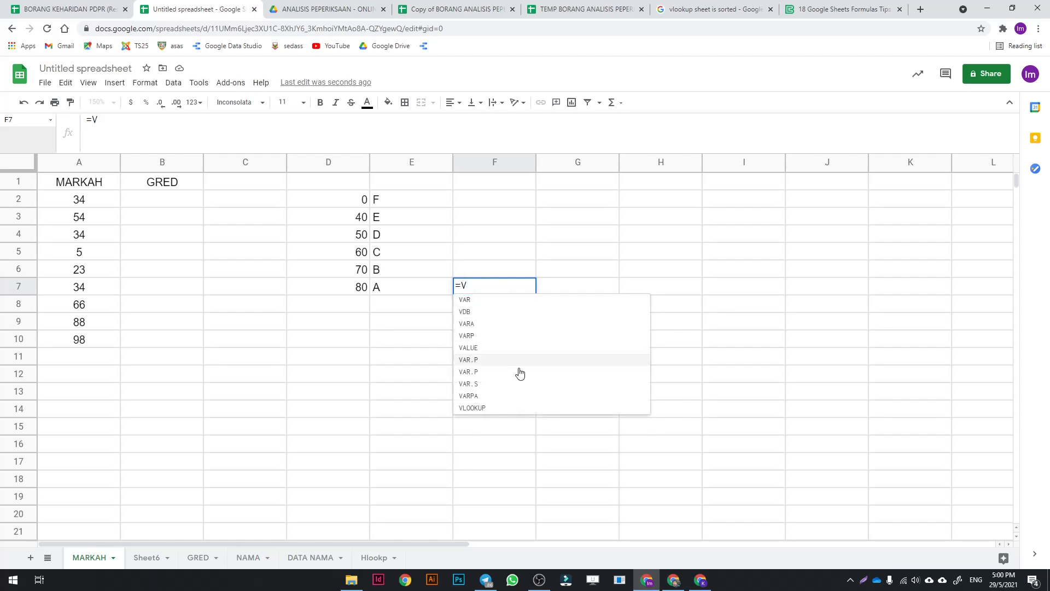
click(514, 407)
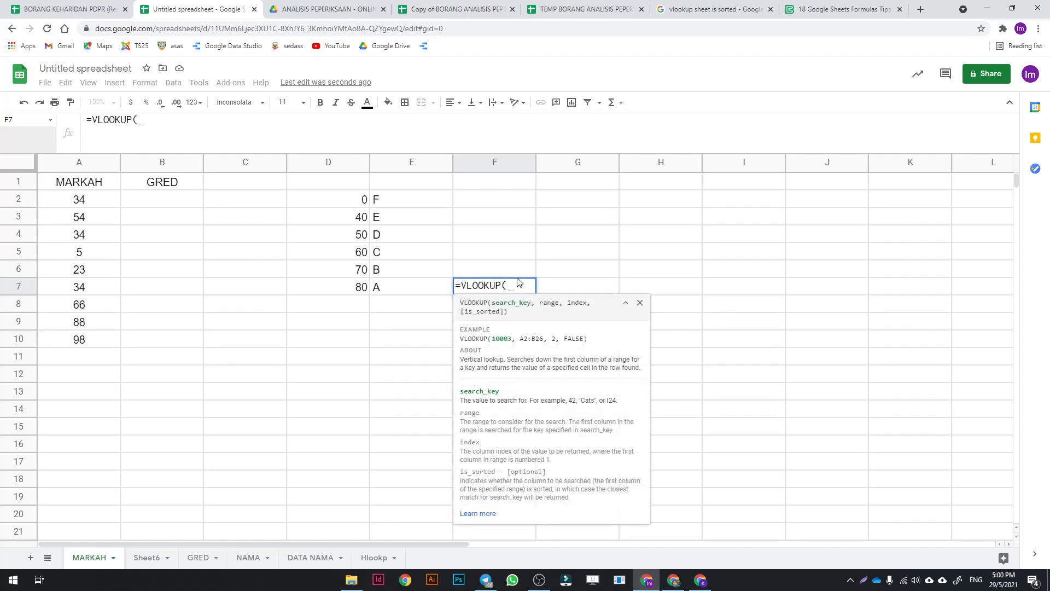
text())
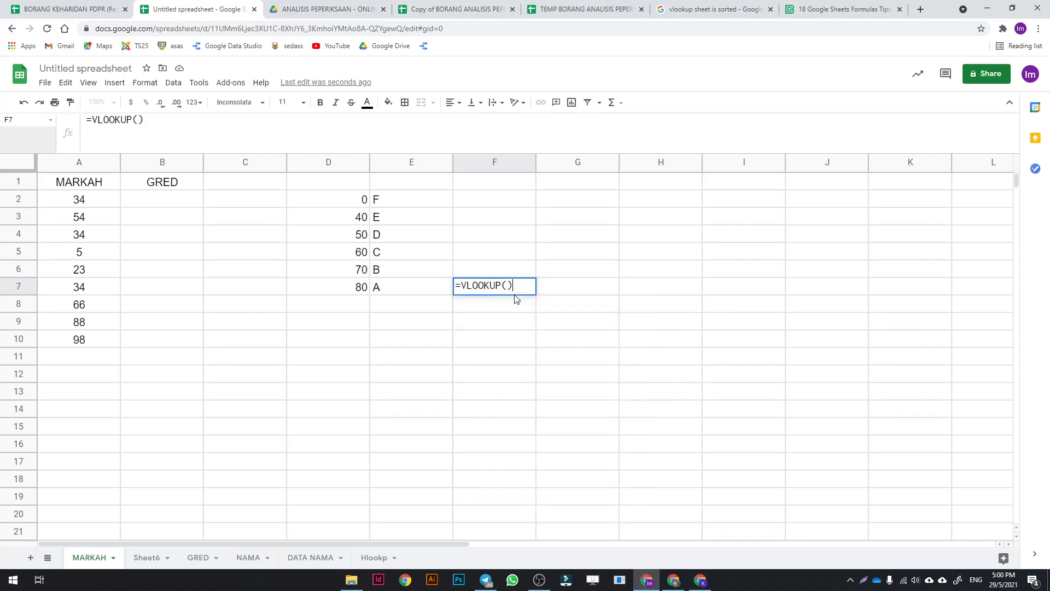
key(Return)
click(515, 289)
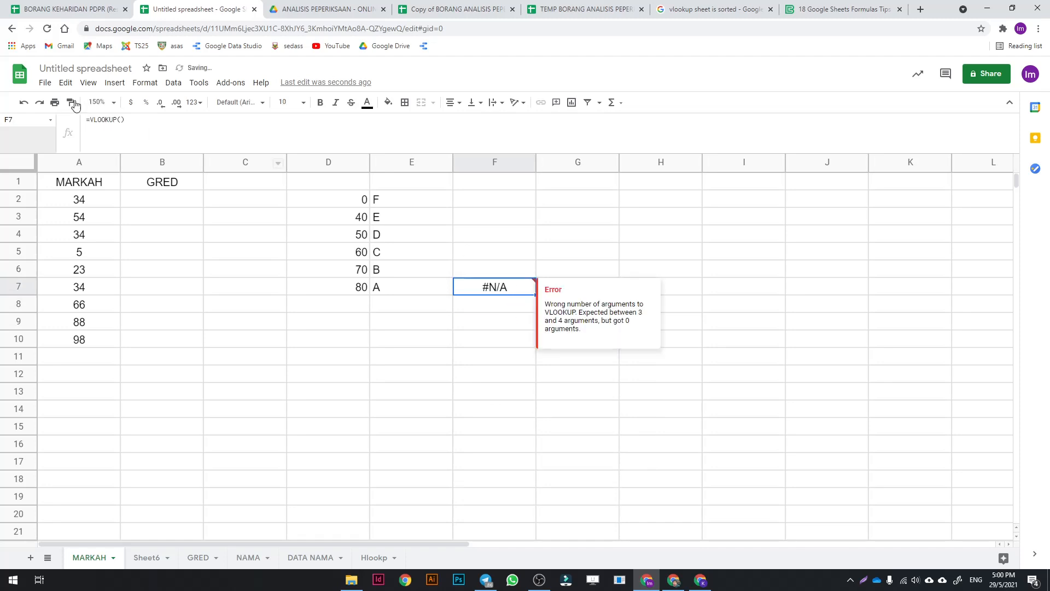
Remove the equals sign from cell F7 so it holds VLOOKUP() as plain text
click(92, 120)
key(BackSpace)
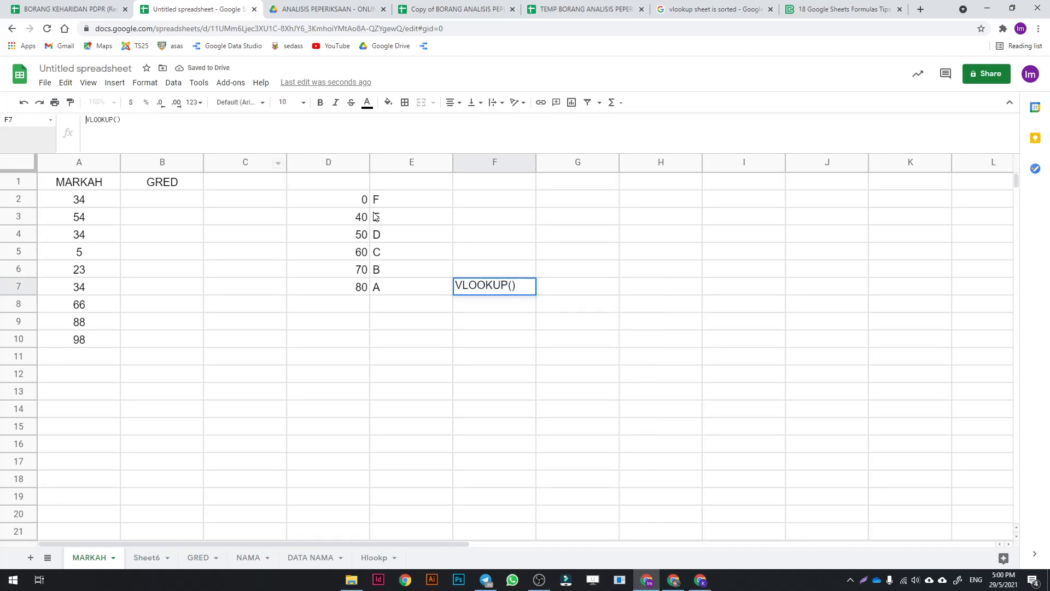
click(514, 305)
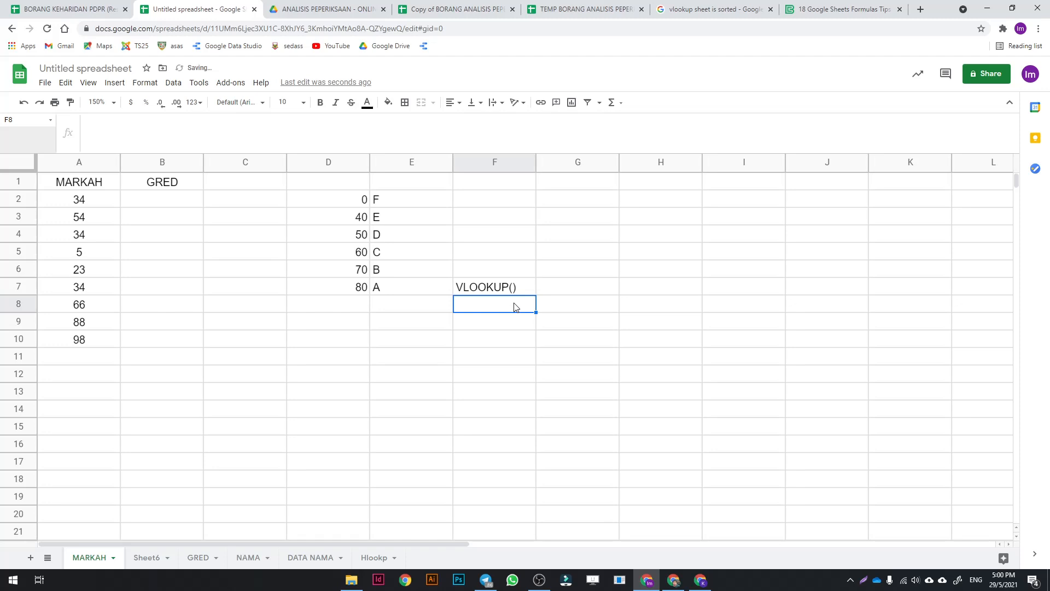
Enter HLOOKUP() as plain text in cell F8, without a leading equals sign
text(=H)
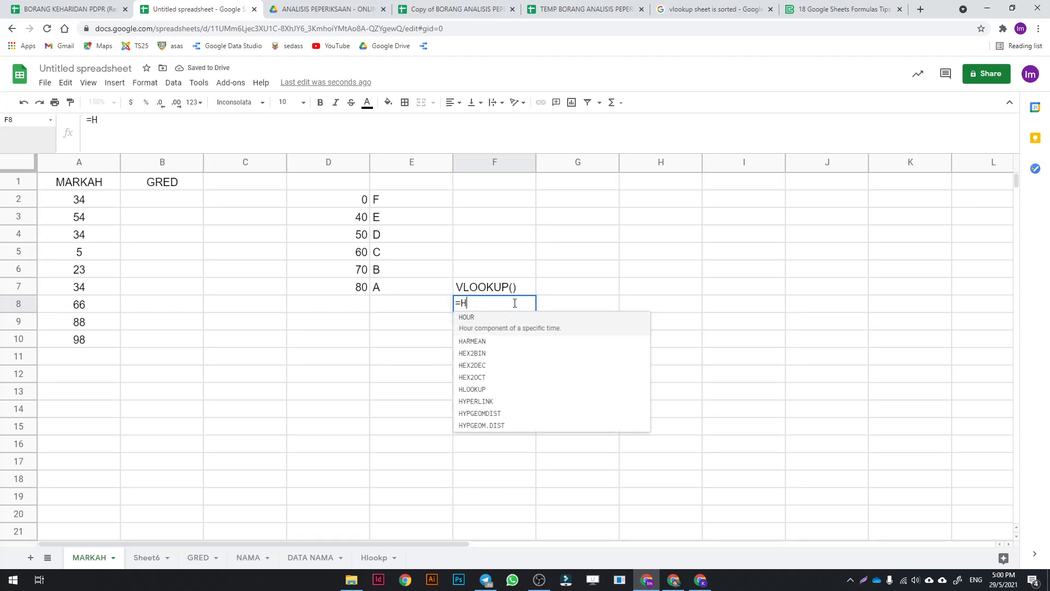
text(L)
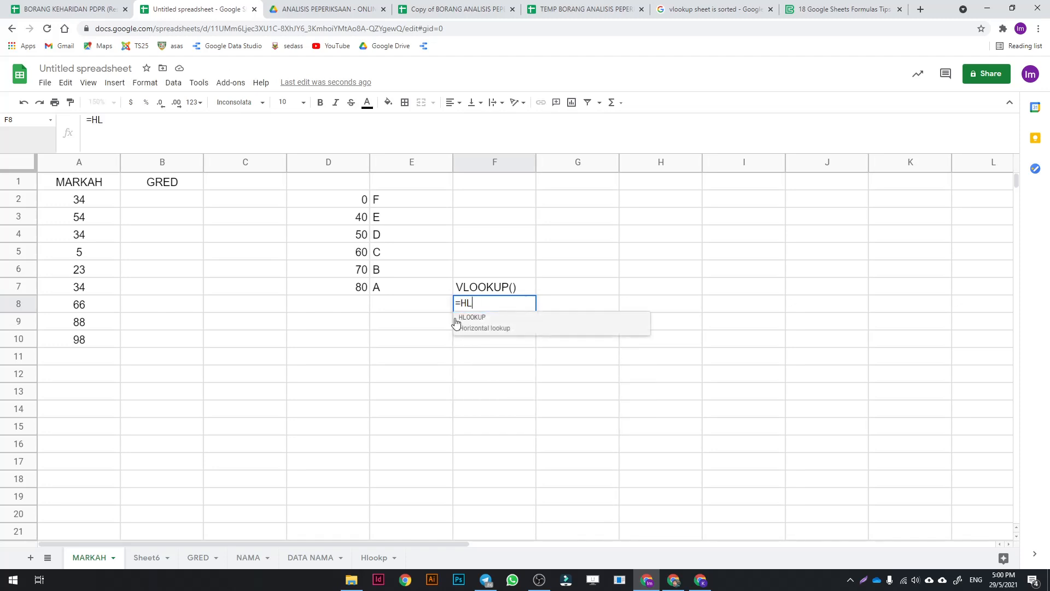
click(467, 326)
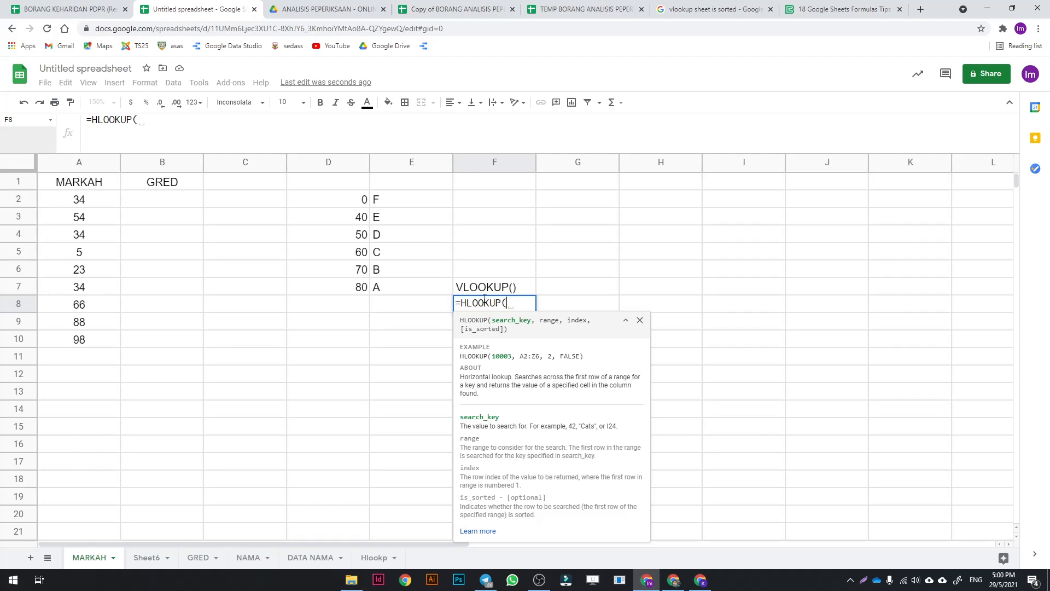
text())
drag(465, 305, 436, 311)
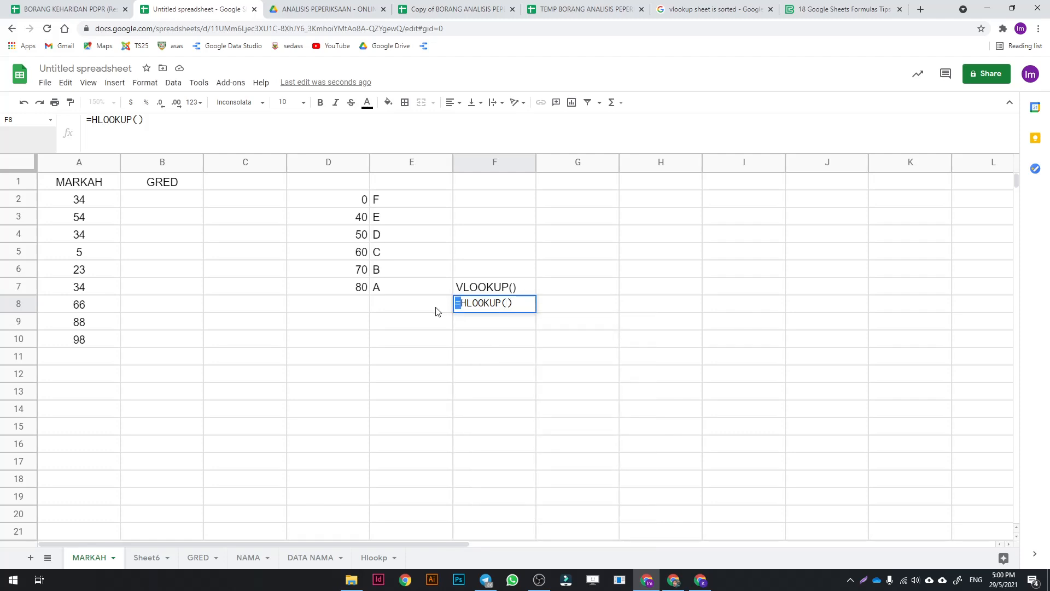
key(BackSpace)
key(Return)
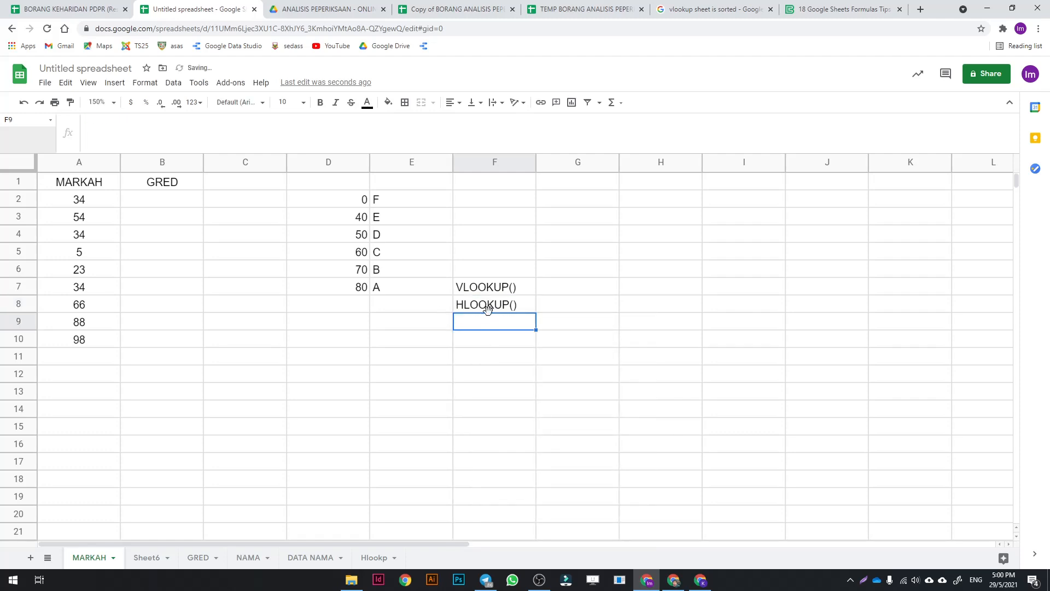
click(491, 309)
key(Up)
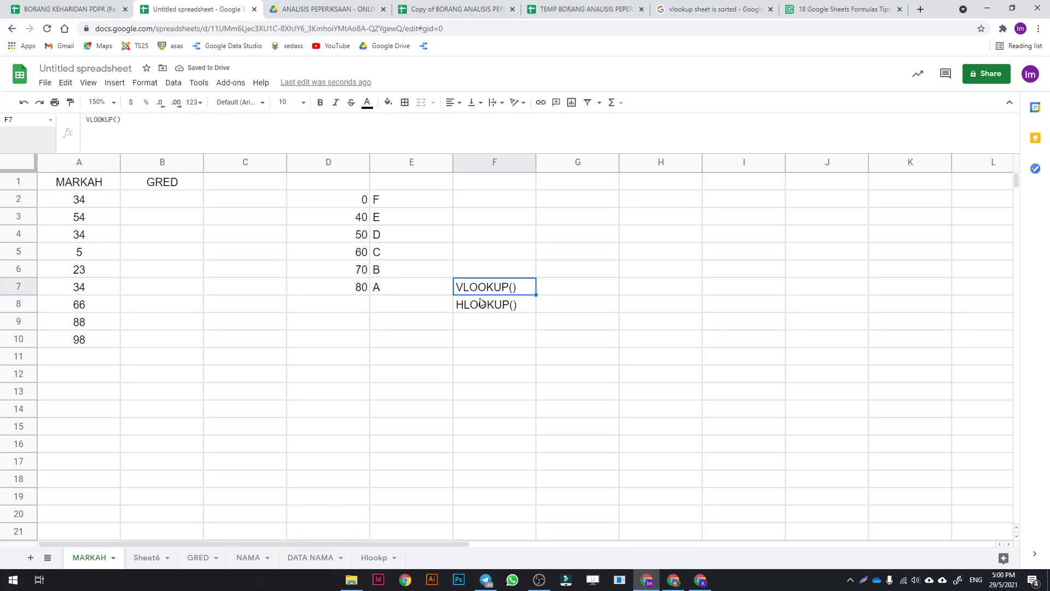
key(Down)
key(Up)
click(486, 310)
click(488, 291)
click(475, 306)
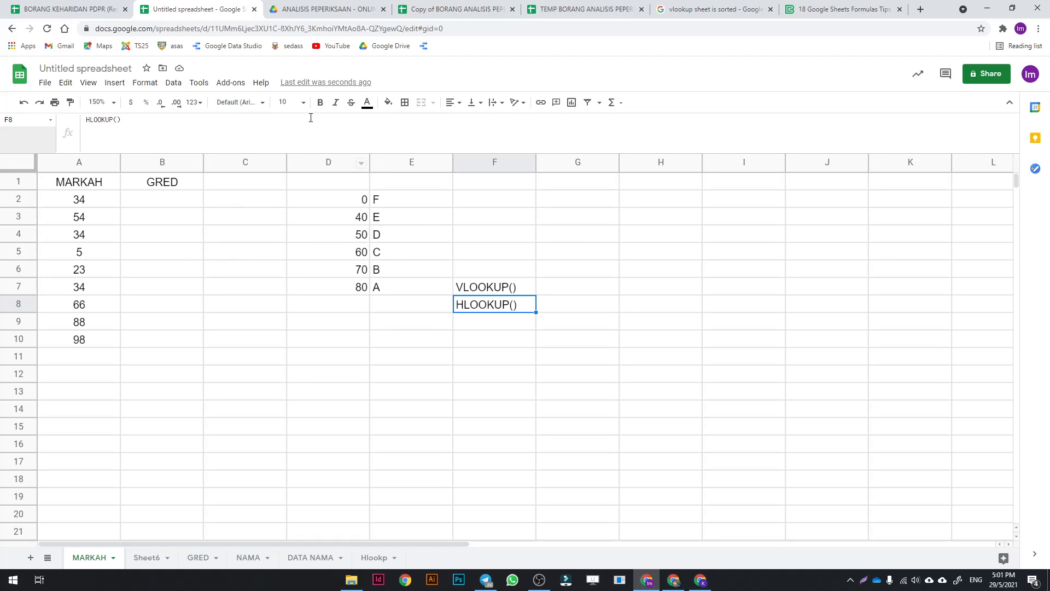
Clear the VLOOKUP() and HLOOKUP() text from cells F7:F8
drag(498, 289, 500, 303)
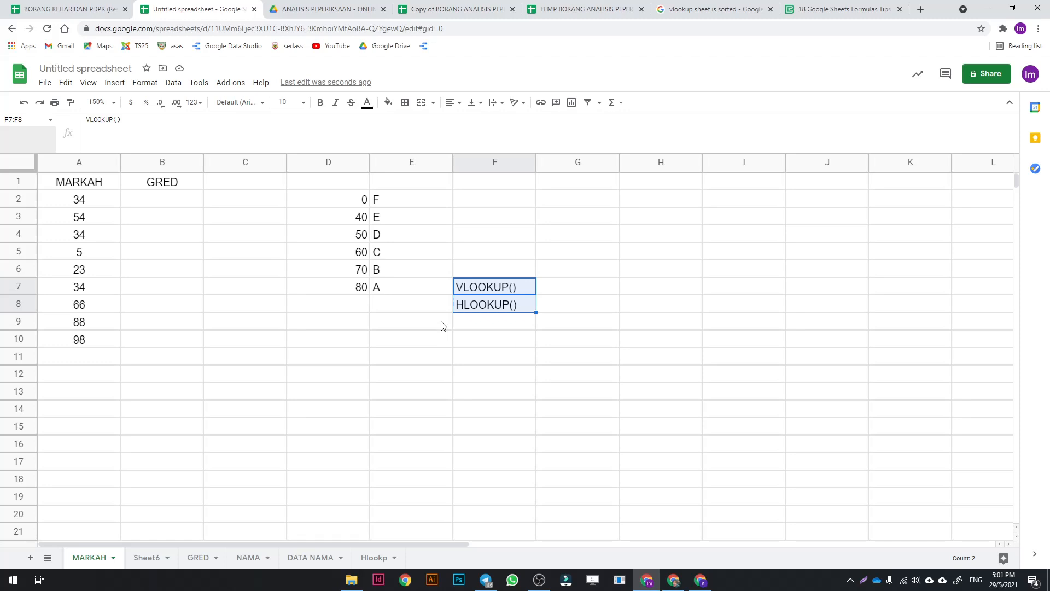
key(Delete)
click(470, 339)
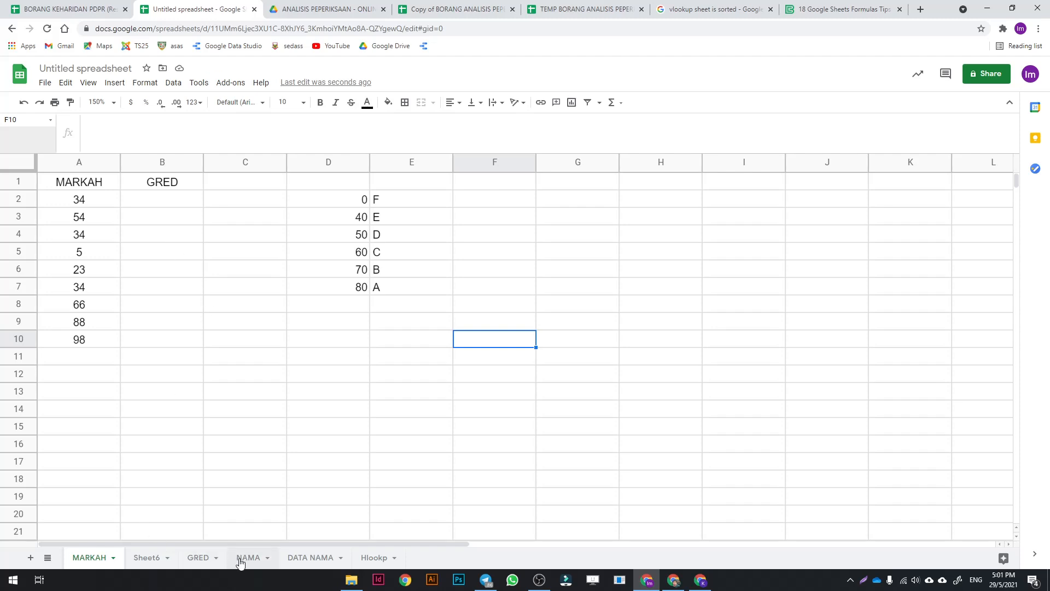
Examine the marks in A2:A10 against the score boundaries and letter grades in the table D2:E7
click(105, 205)
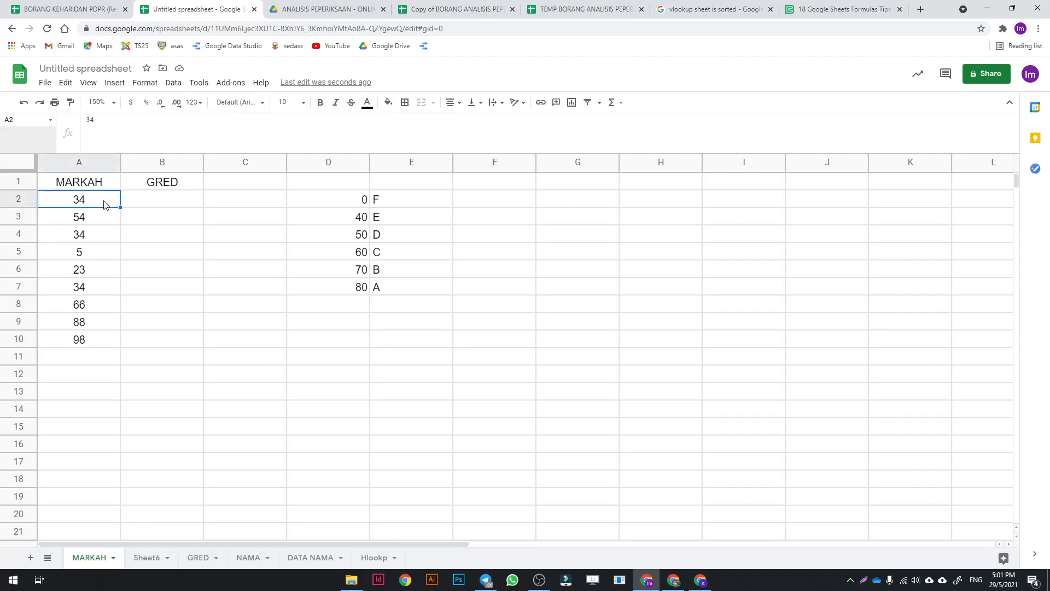
click(99, 232)
drag(99, 206, 87, 341)
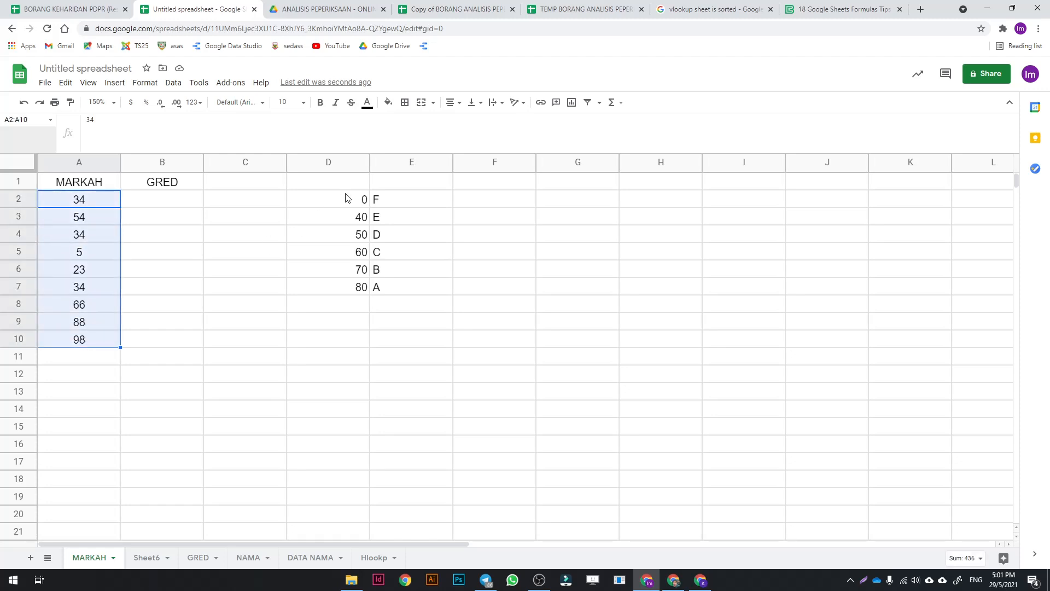
drag(348, 199, 340, 284)
click(382, 201)
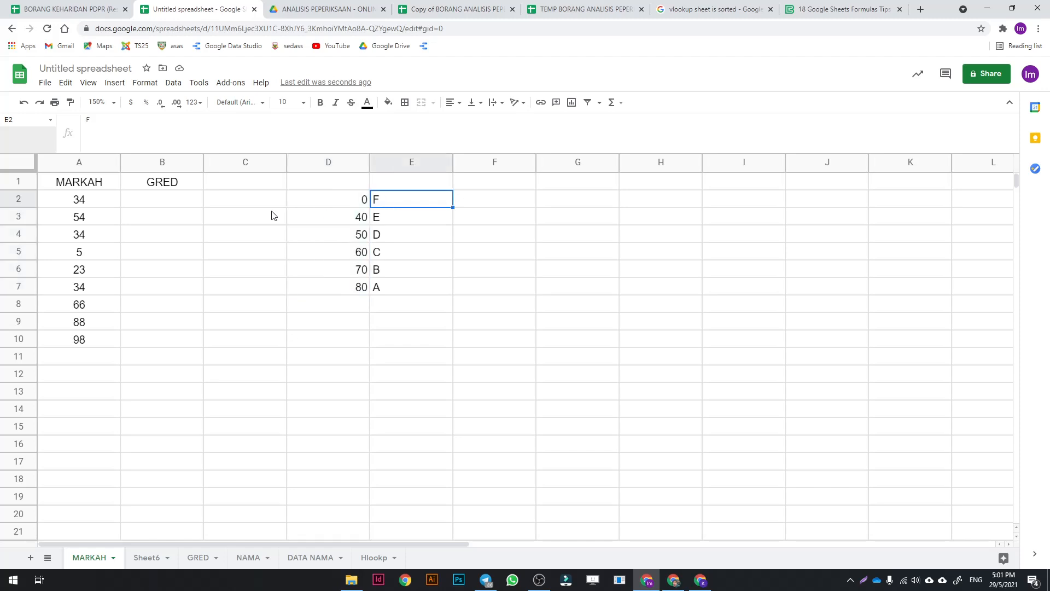
click(80, 201)
click(404, 203)
click(344, 201)
click(82, 216)
click(380, 202)
click(117, 236)
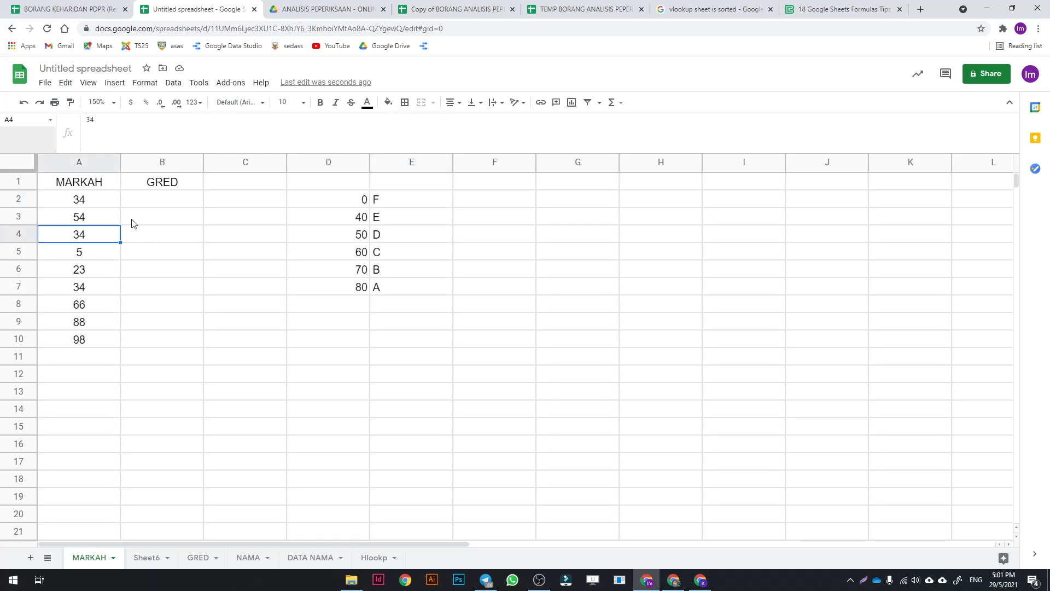
drag(340, 202, 393, 295)
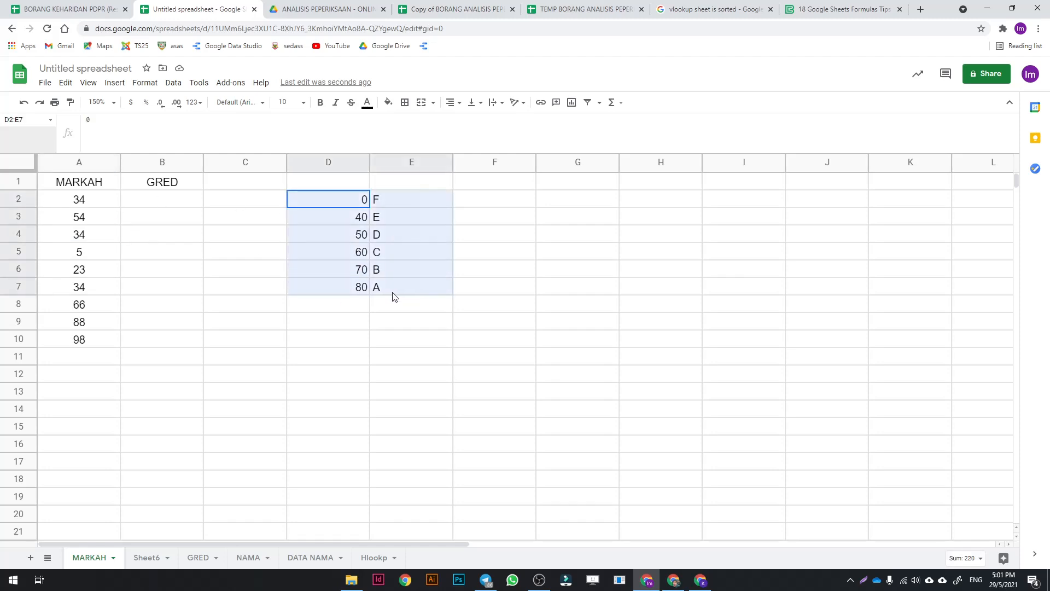
click(361, 291)
drag(366, 203, 362, 291)
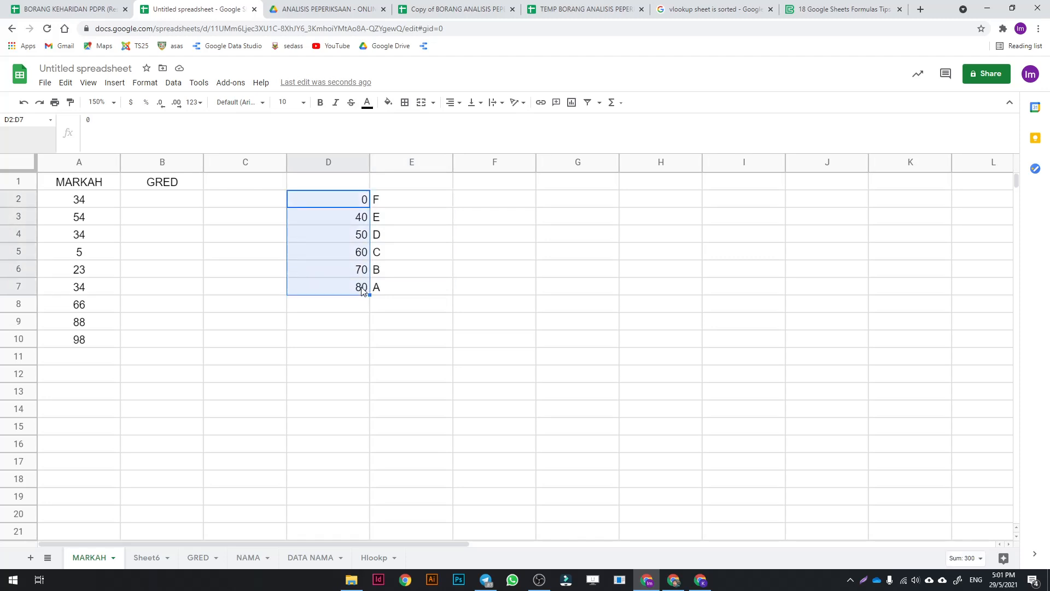
click(353, 201)
drag(352, 201, 361, 298)
click(117, 207)
Enter =VLOOKUP(A2,D2:E7,2,TRUE) in cell B2 to look up the grade for the first mark
click(159, 204)
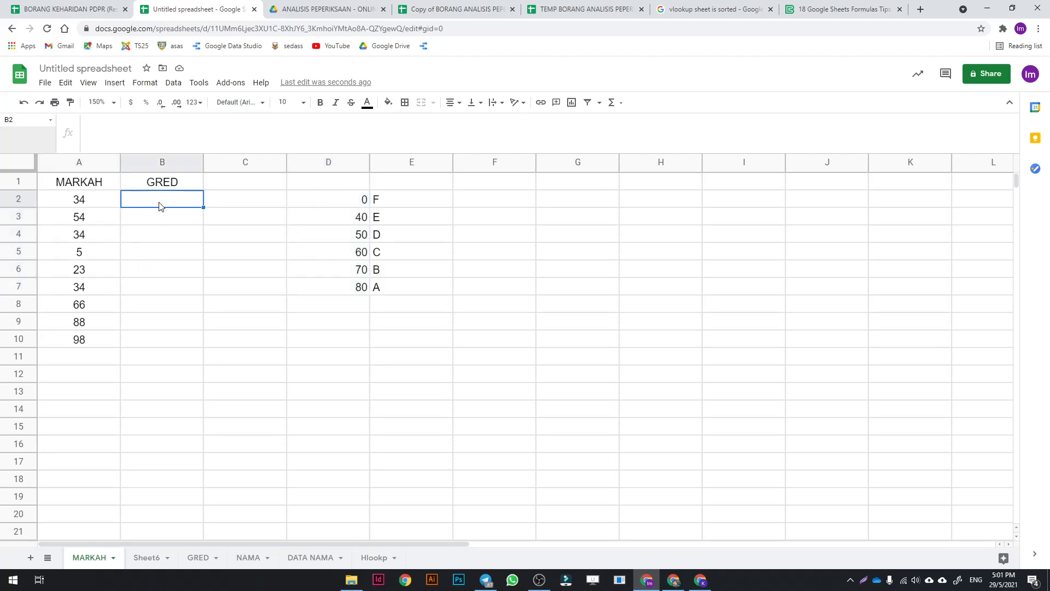
text(=)
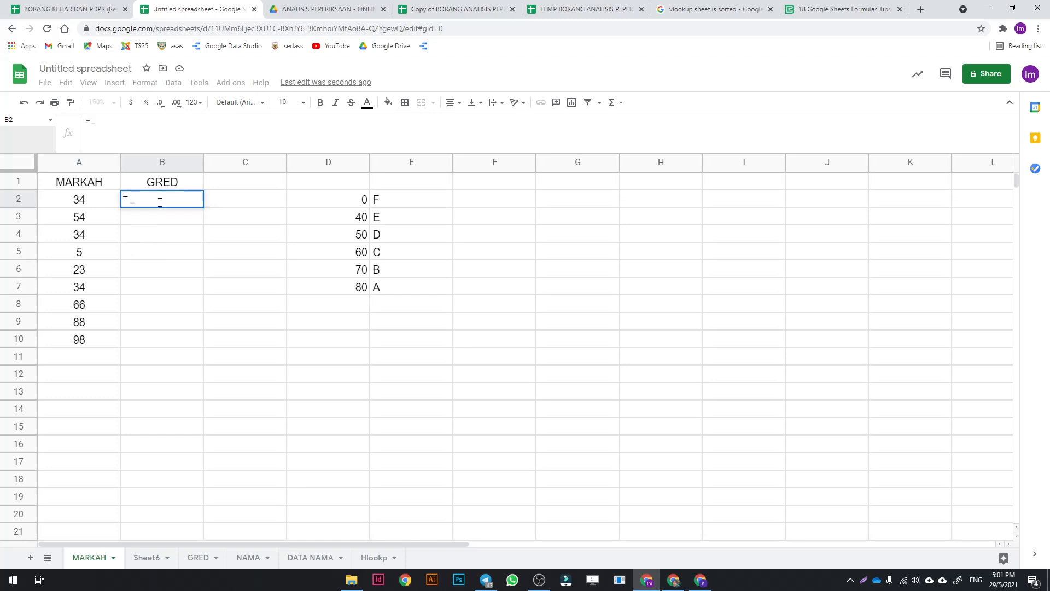
text(Vl)
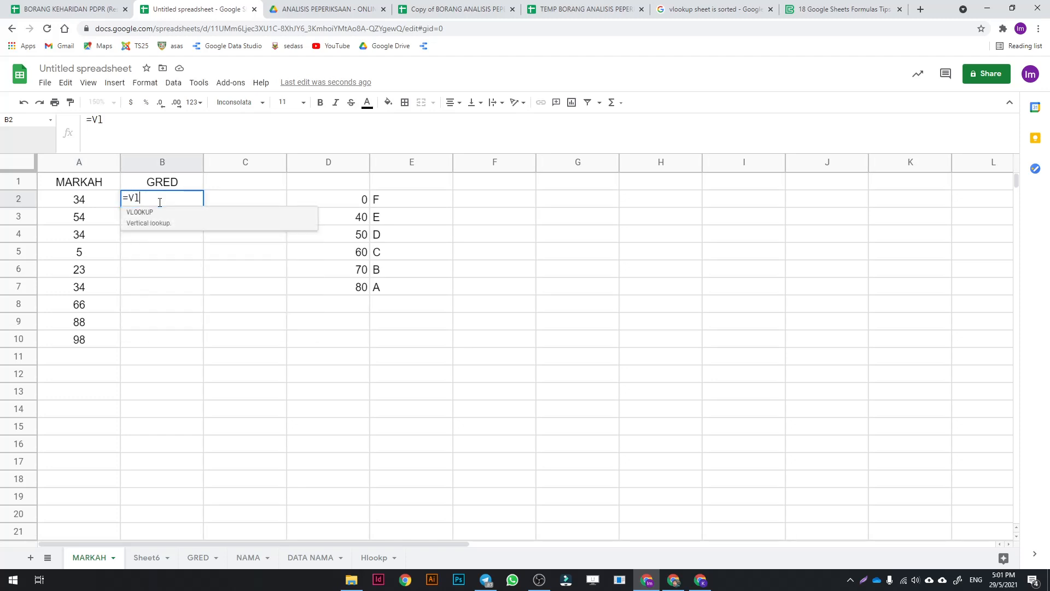
click(161, 215)
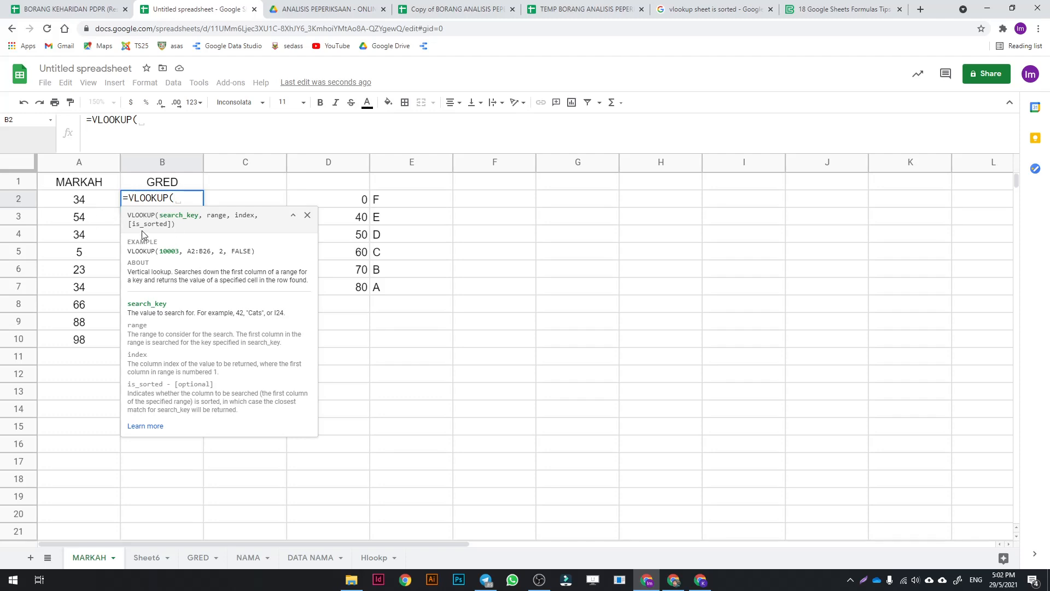
click(86, 205)
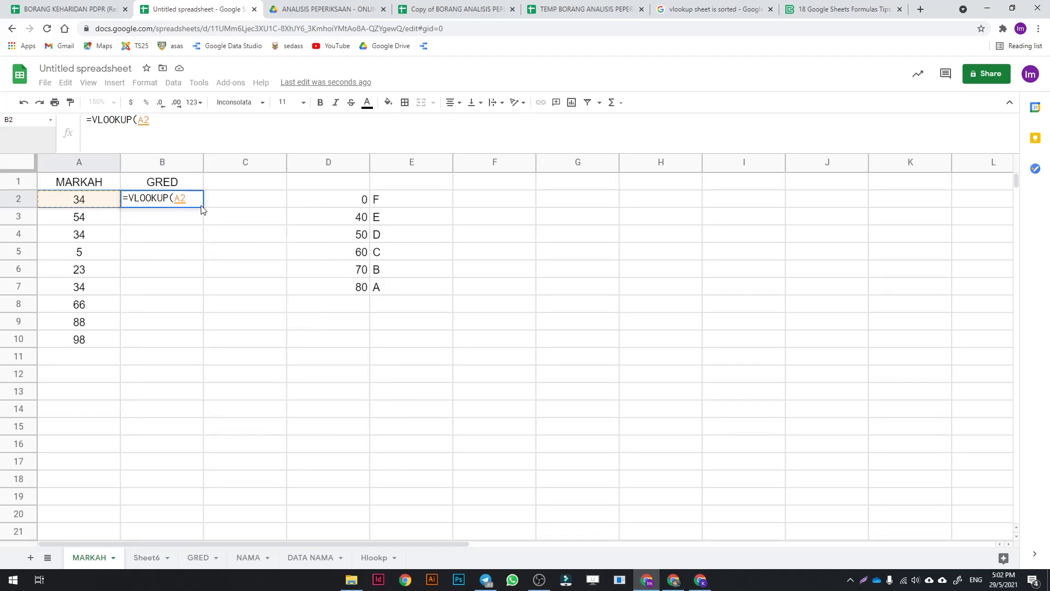
text(,)
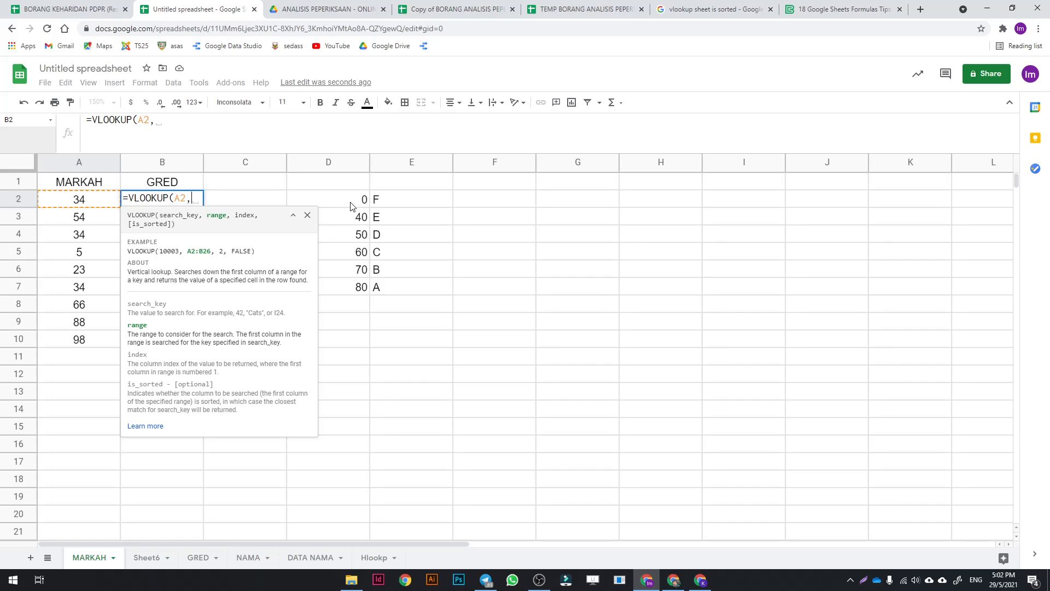
drag(351, 206, 391, 284)
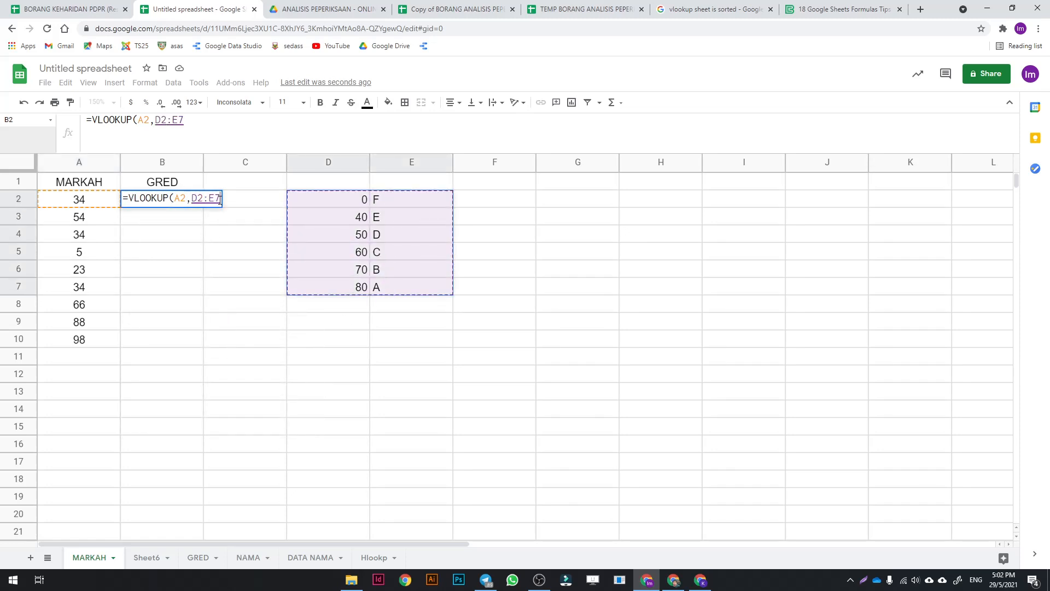
text(,)
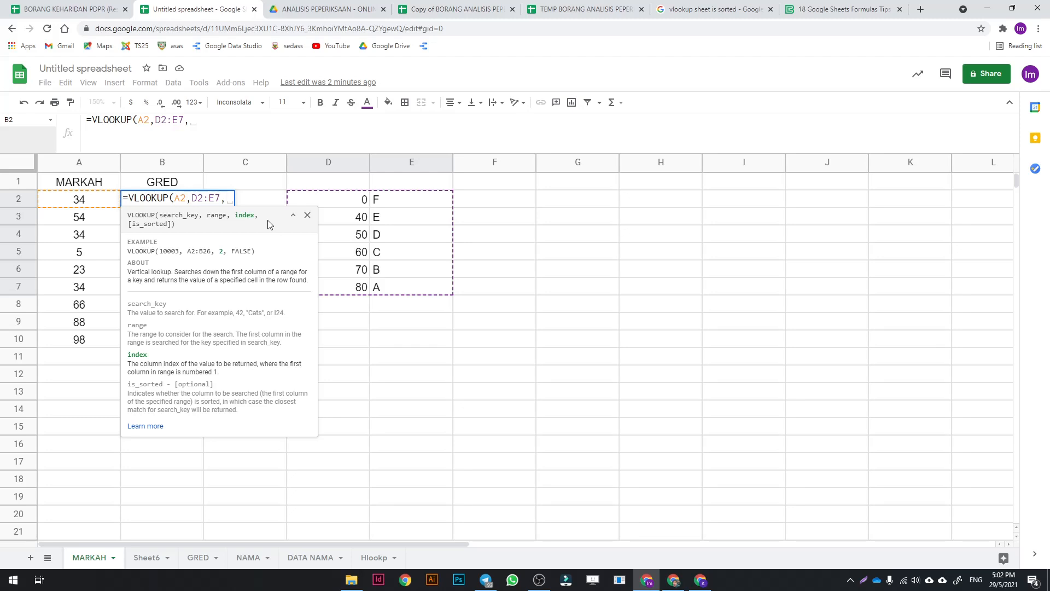
text(2)
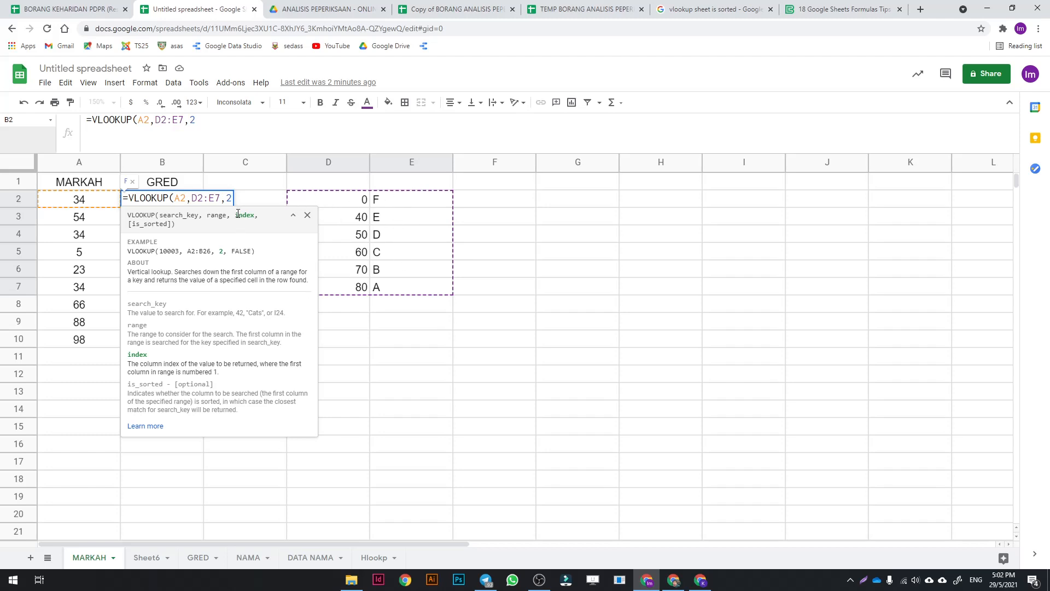
text(,)
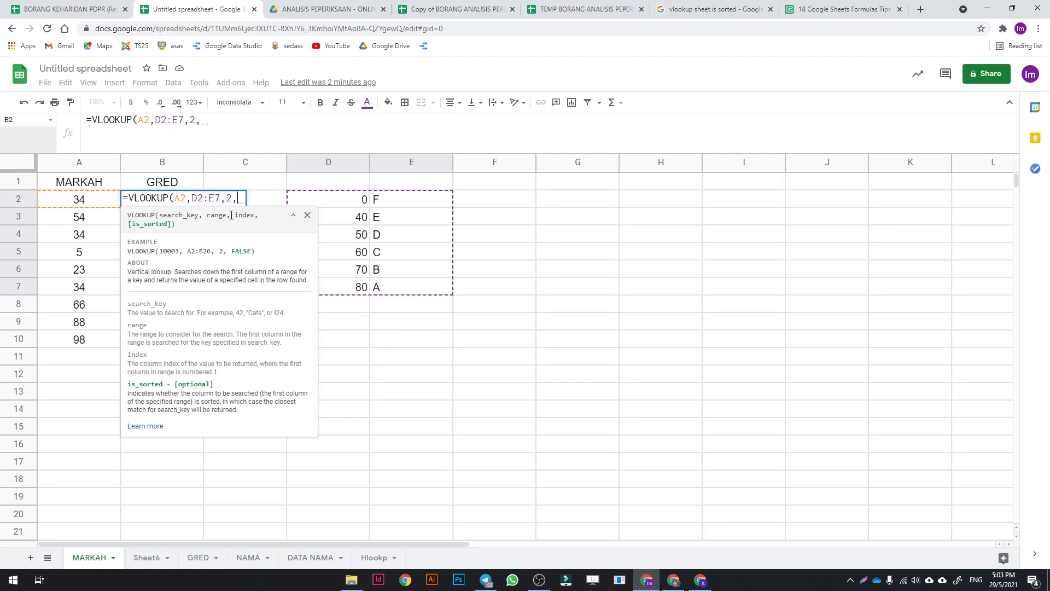
text(TRUE)
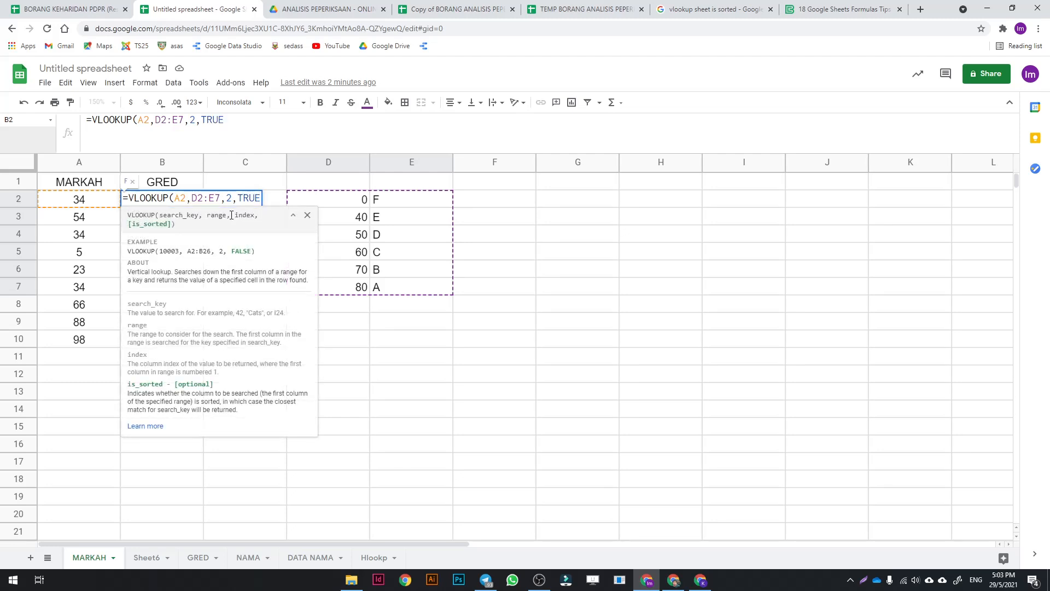
text())
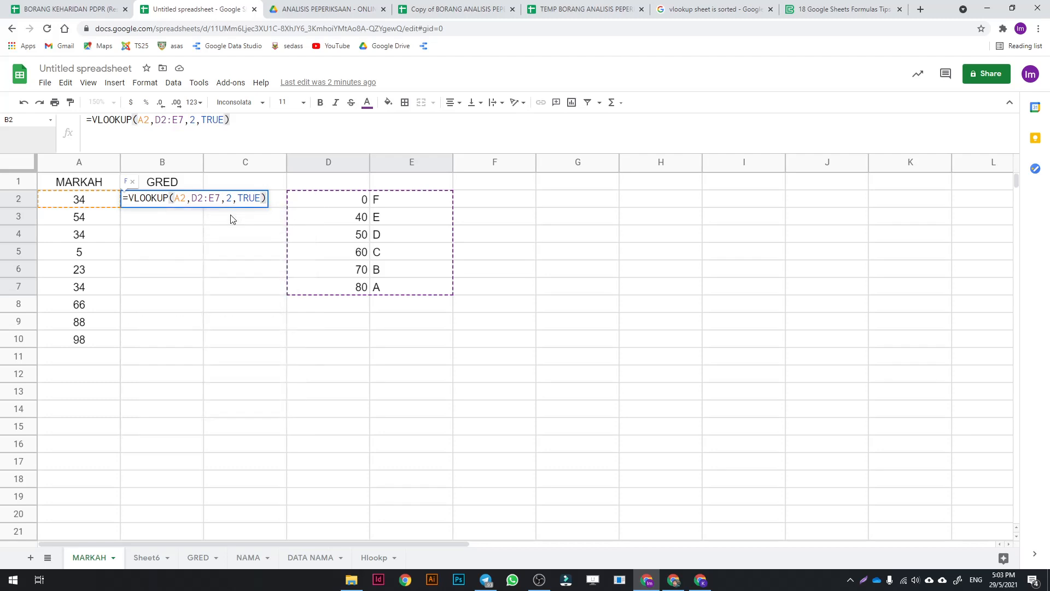
key(Return)
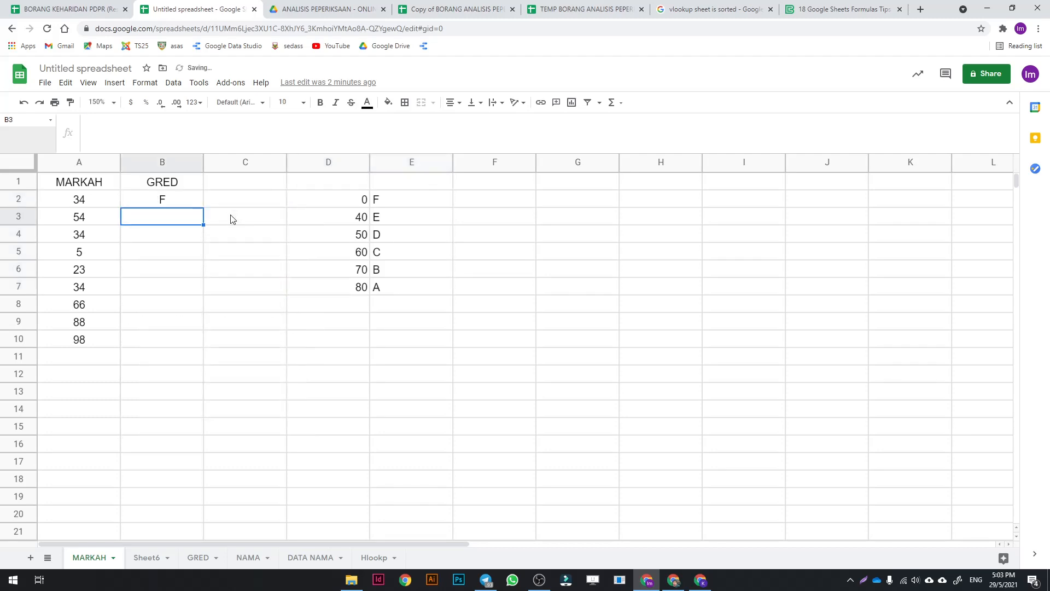
Fill the VLOOKUP formula from B2 down to B6
click(190, 201)
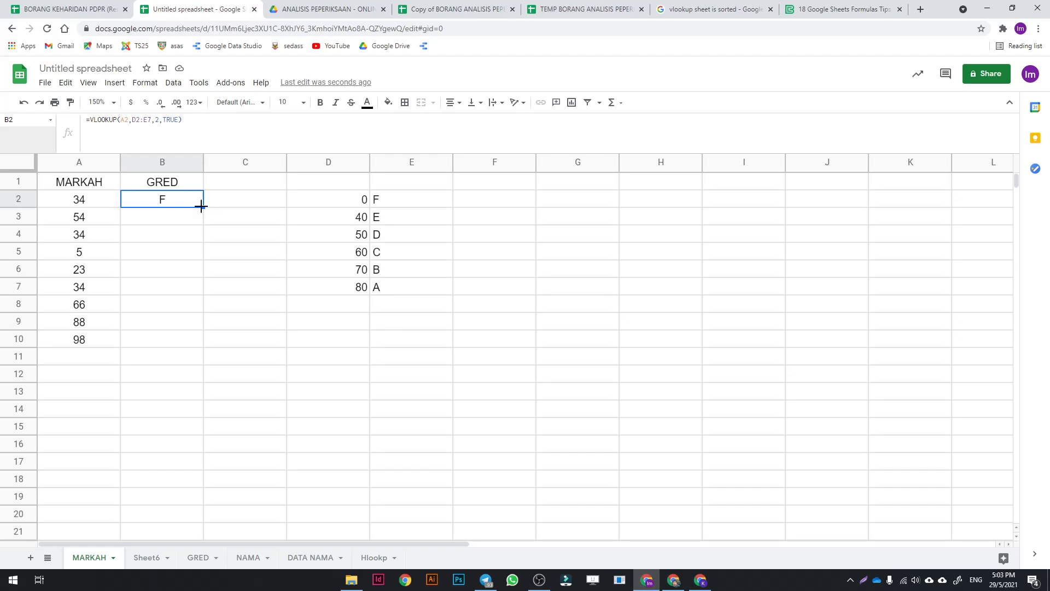
drag(202, 206, 201, 267)
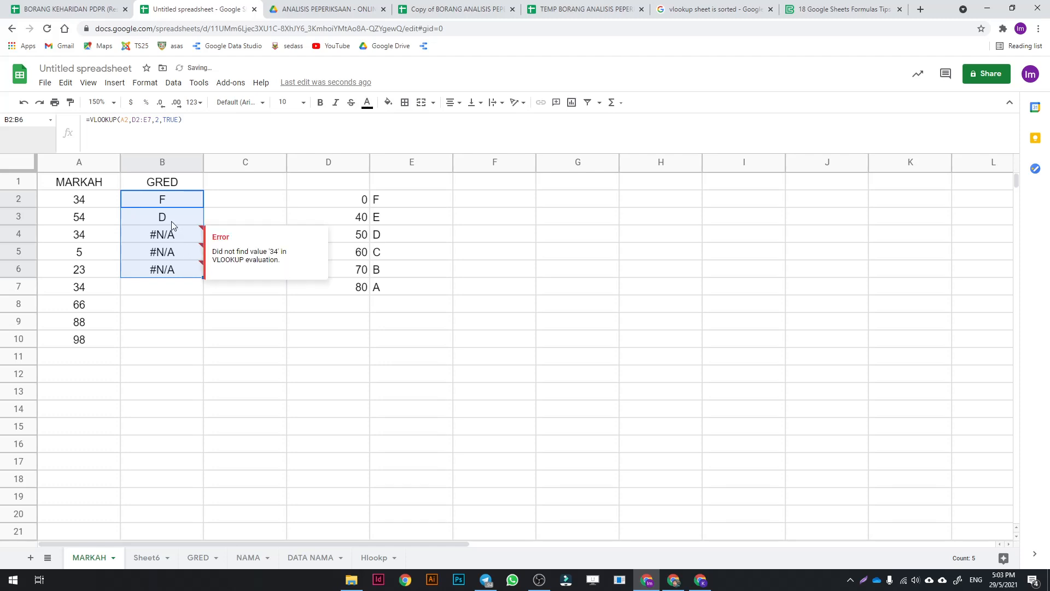
Compare the table ranges referenced by the VLOOKUP formulas in cells B2 and B3
click(176, 200)
double_click(176, 200)
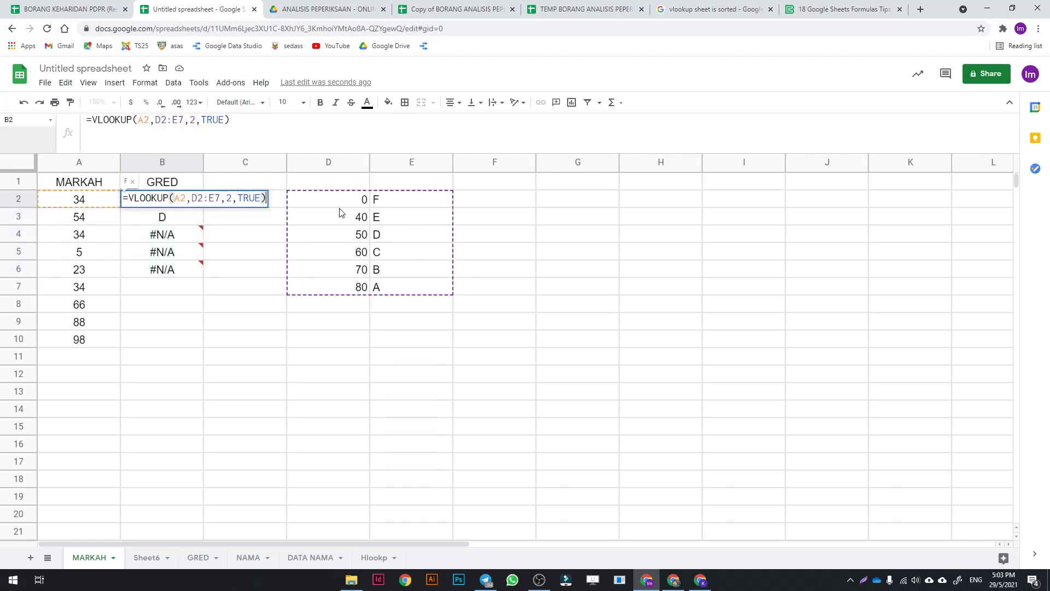
double_click(190, 217)
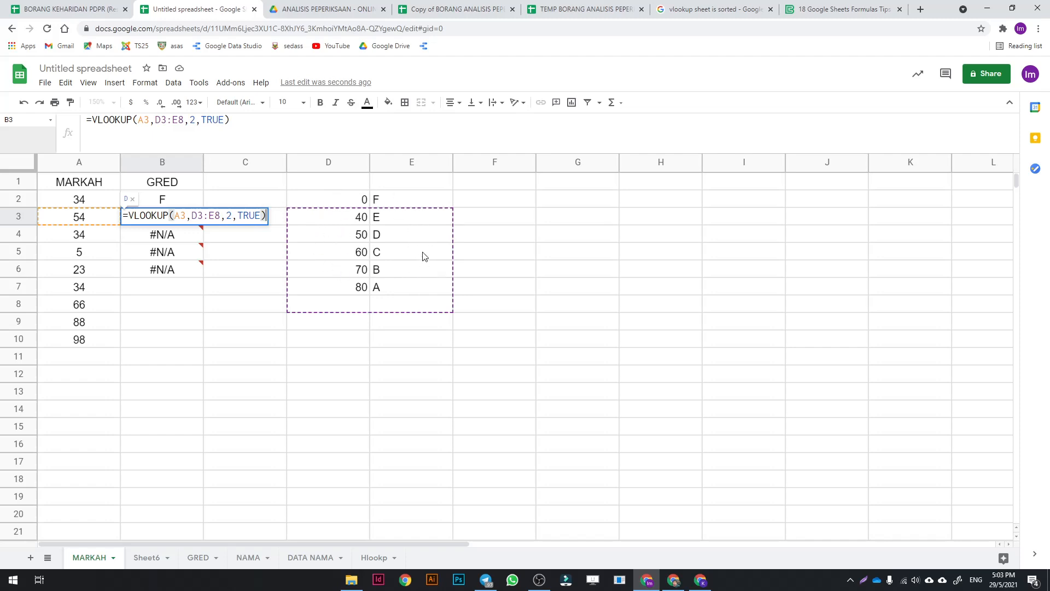
click(186, 197)
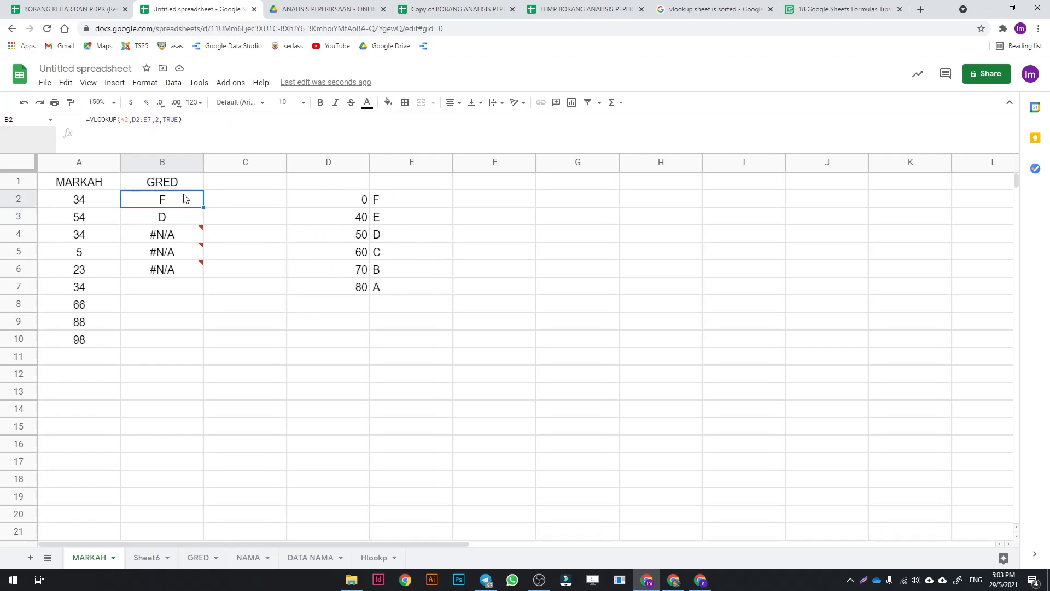
double_click(187, 200)
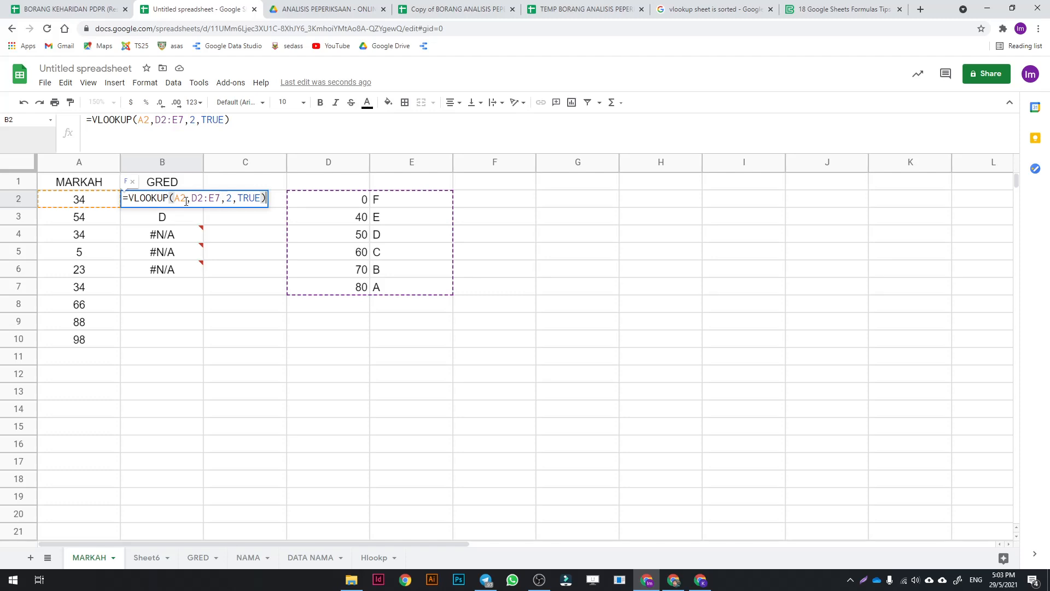
click(167, 121)
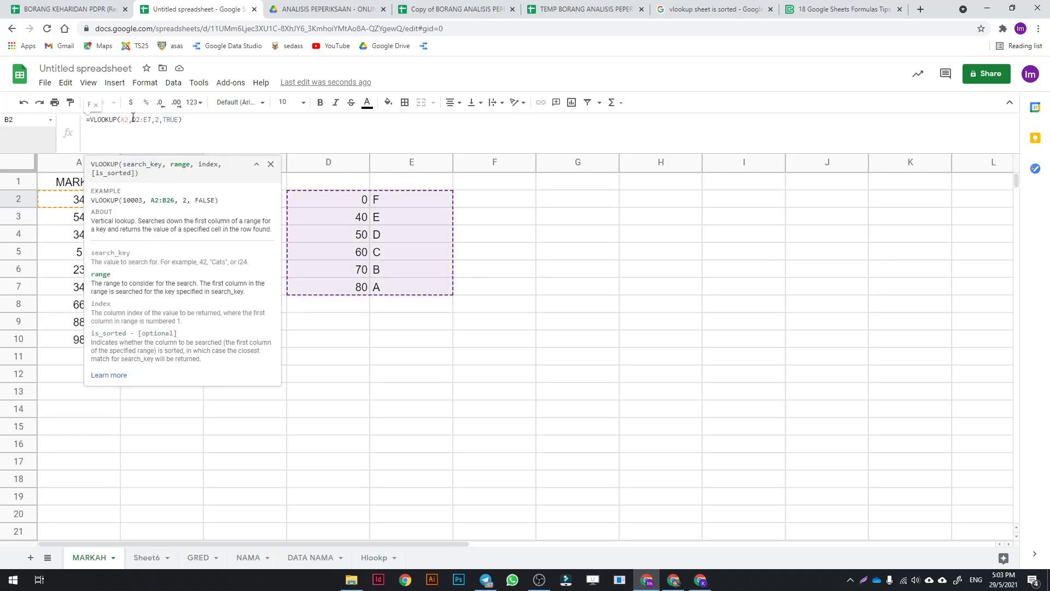
drag(132, 118, 151, 122)
click(147, 120)
click(132, 120)
text($)
key(Right)
text($)
click(152, 119)
text($)
click(159, 119)
text($)
key(Escape)
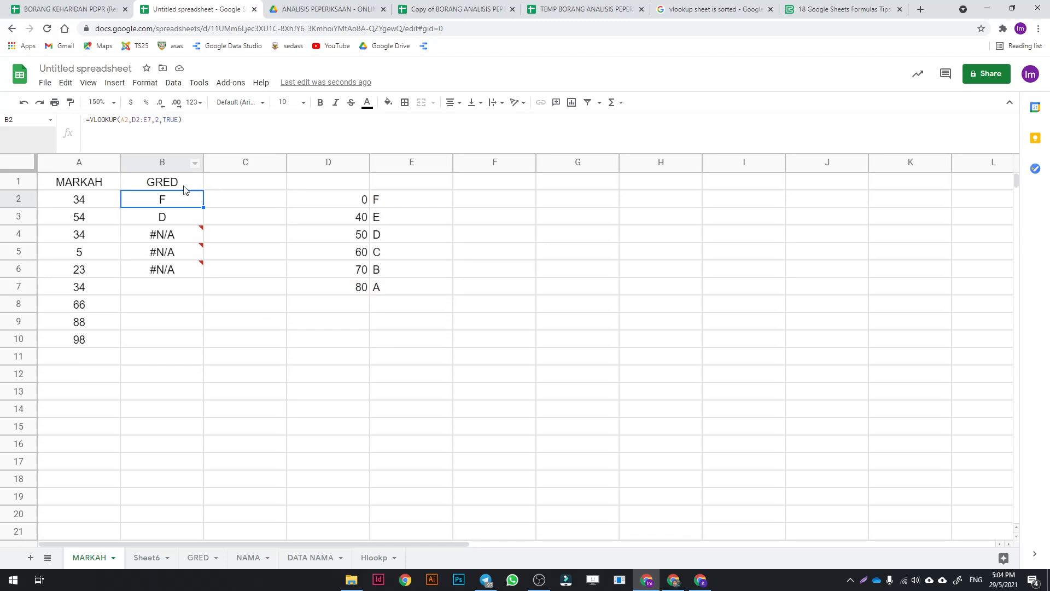
Make the table range in B2's VLOOKUP absolute as $D$2:$E$7 and fill the formula down to B10
click(132, 121)
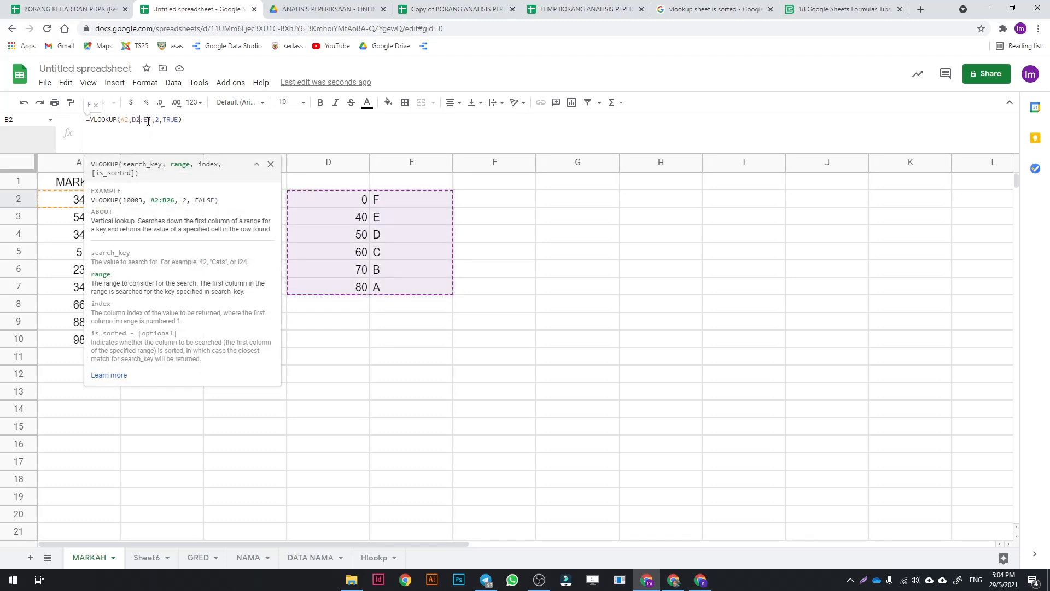
key(F4)
key(Return)
click(164, 199)
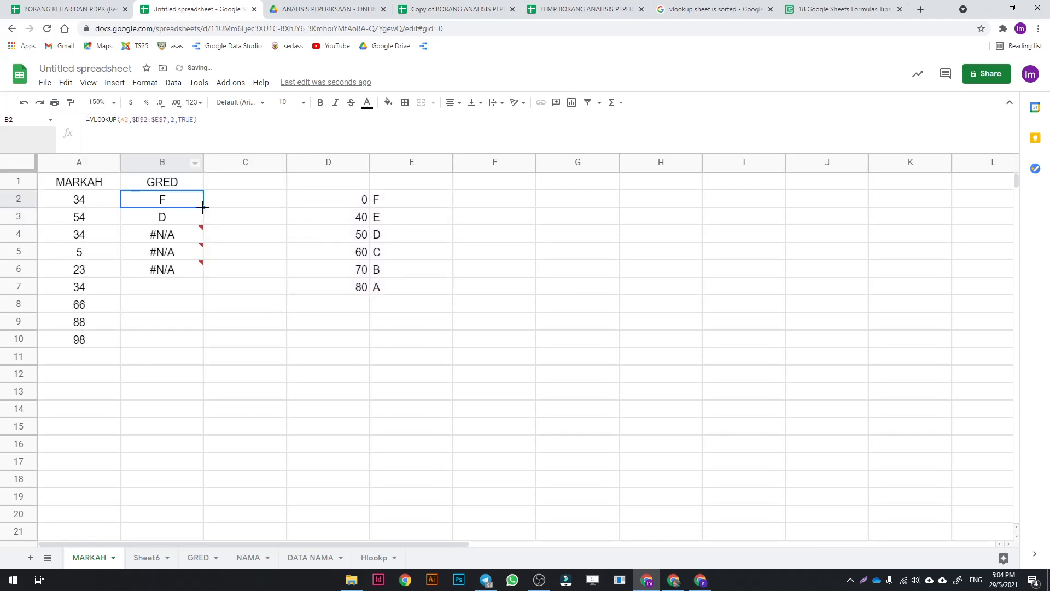
drag(203, 207, 203, 347)
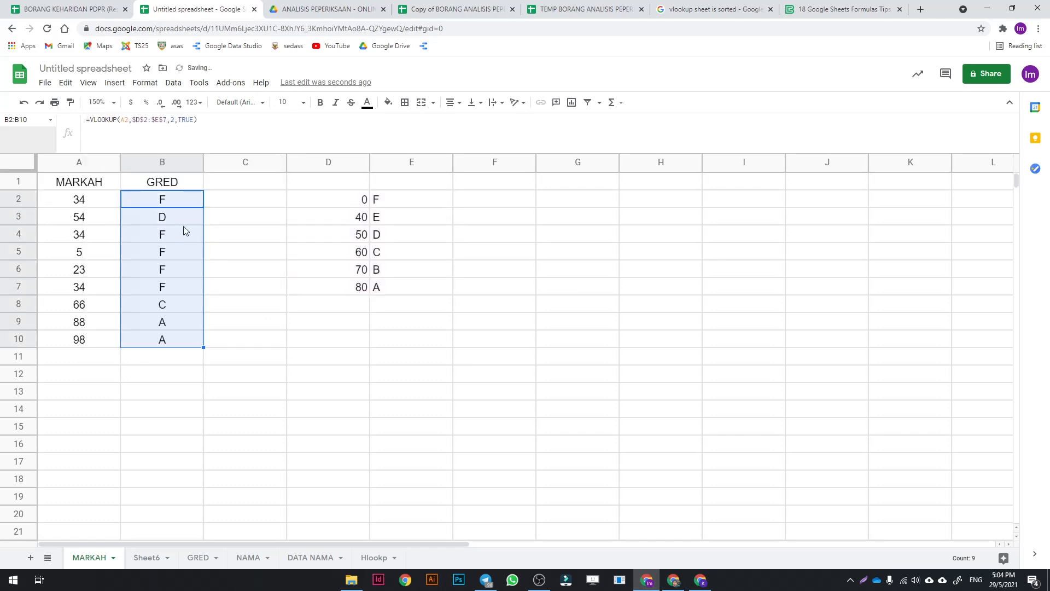
Check the cell references in the copied VLOOKUP formulas in B3:B5
double_click(183, 219)
double_click(184, 238)
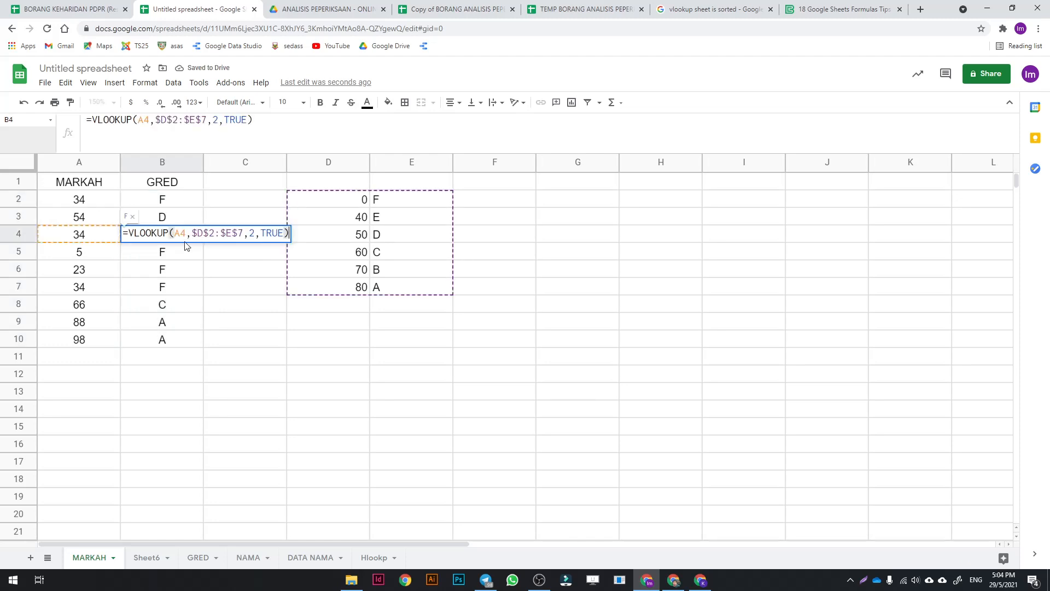
double_click(186, 252)
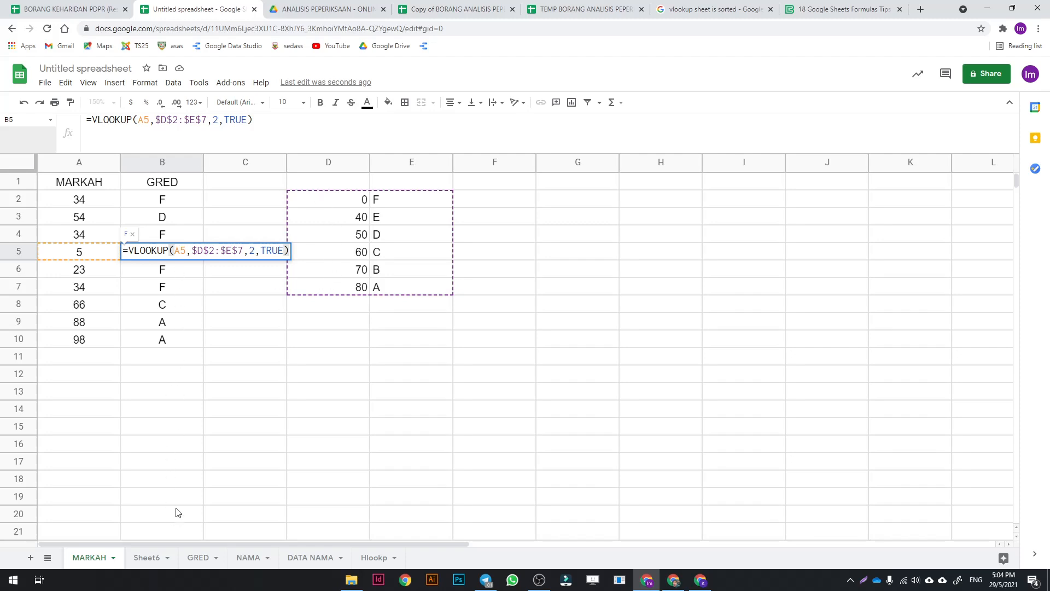
key(Escape)
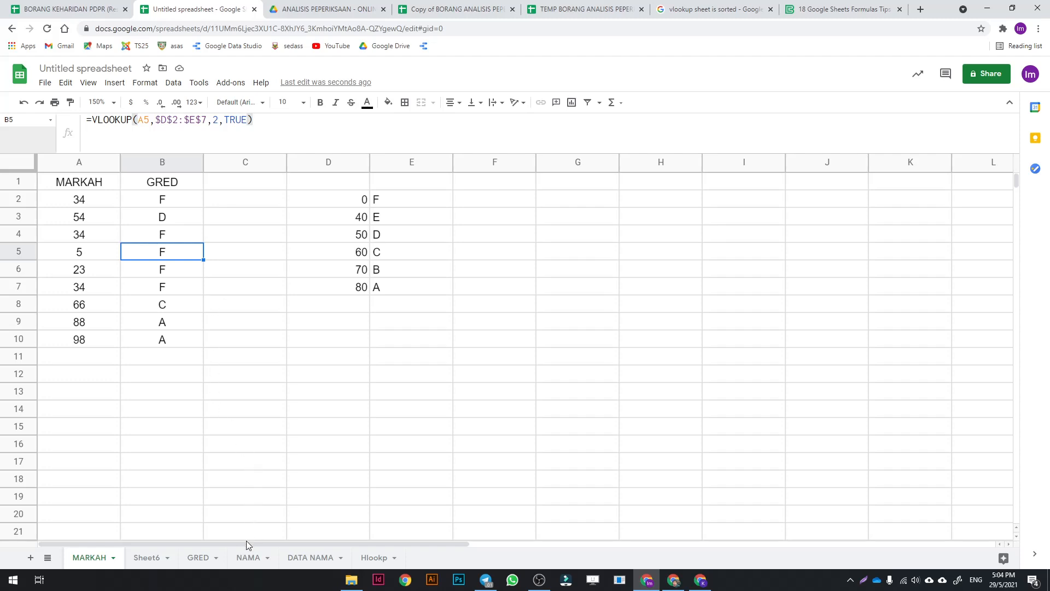
Examine the names and ID column on the NAMA sheet, and the NAMA, KELAS and ID columns on the DATA NAMA sheet
click(246, 558)
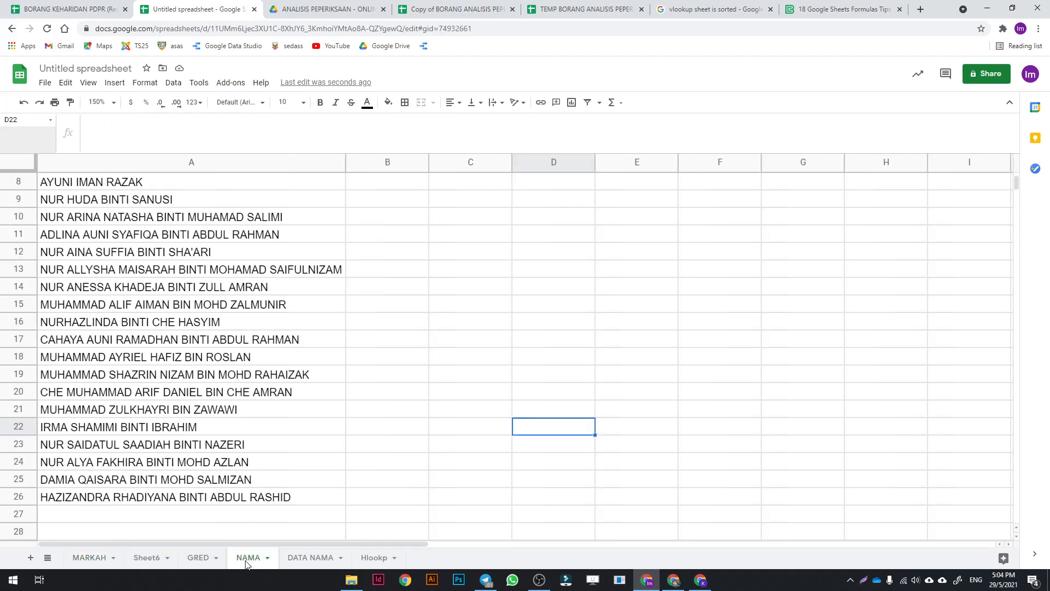
scroll(225, 407, up, 3)
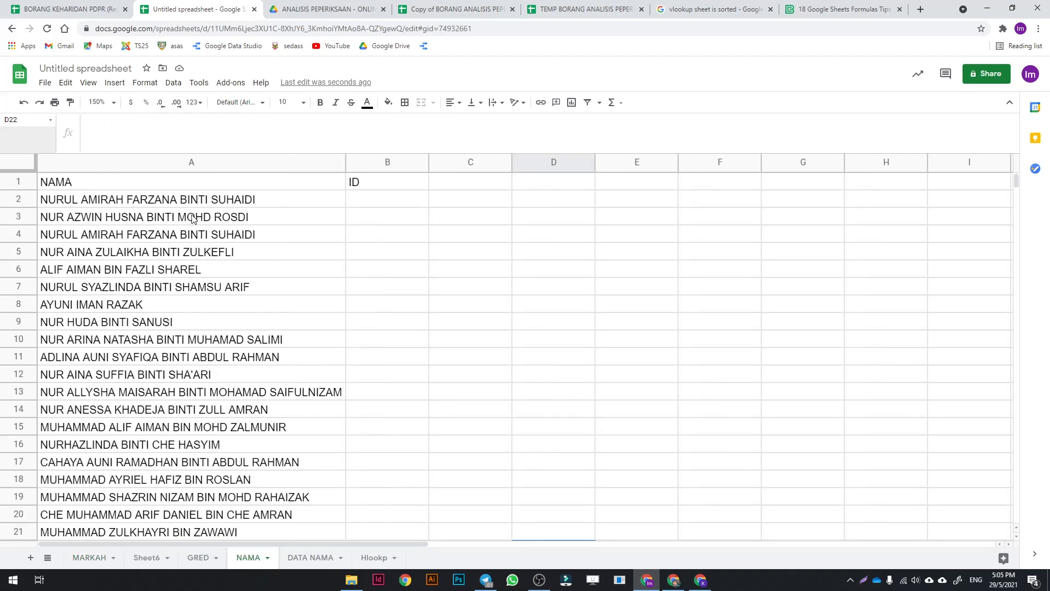
drag(193, 203, 273, 199)
scroll(278, 478, down, 3)
scroll(271, 249, up, 3)
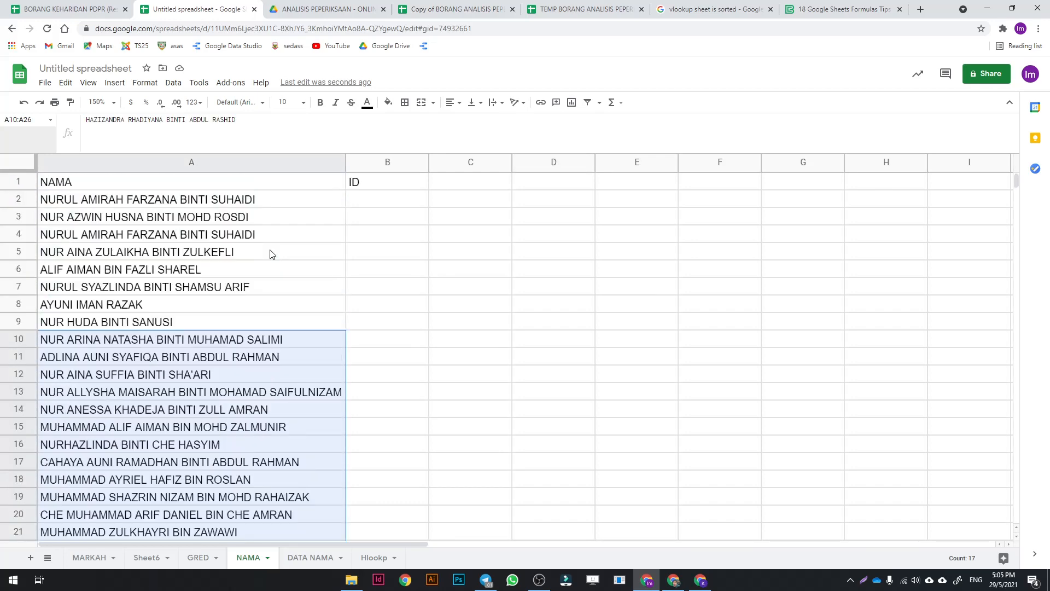
click(292, 206)
click(371, 198)
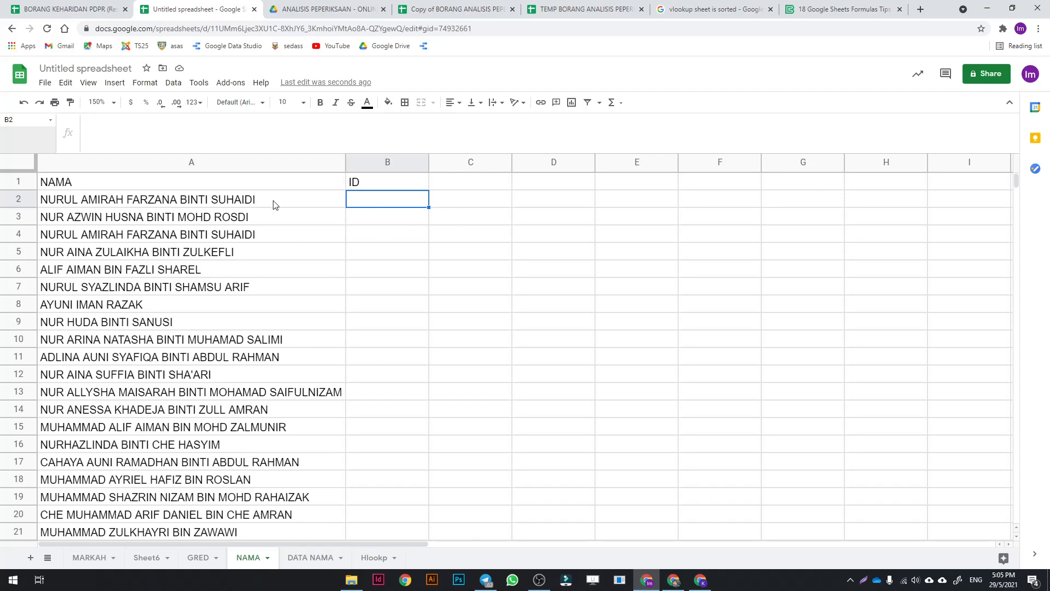
click(324, 559)
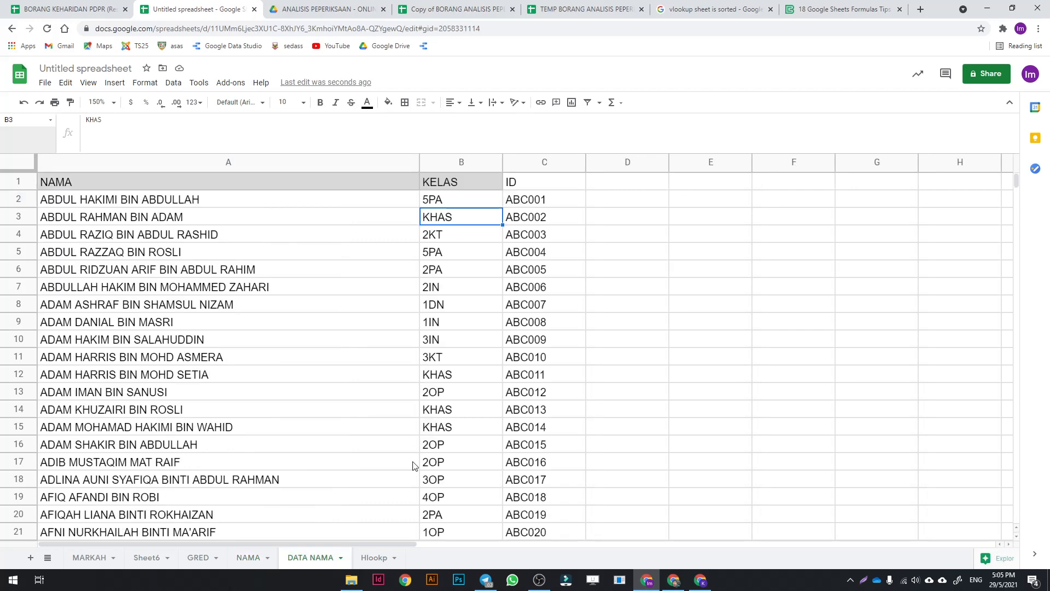
scroll(375, 340, down, 7)
scroll(373, 338, down, 7)
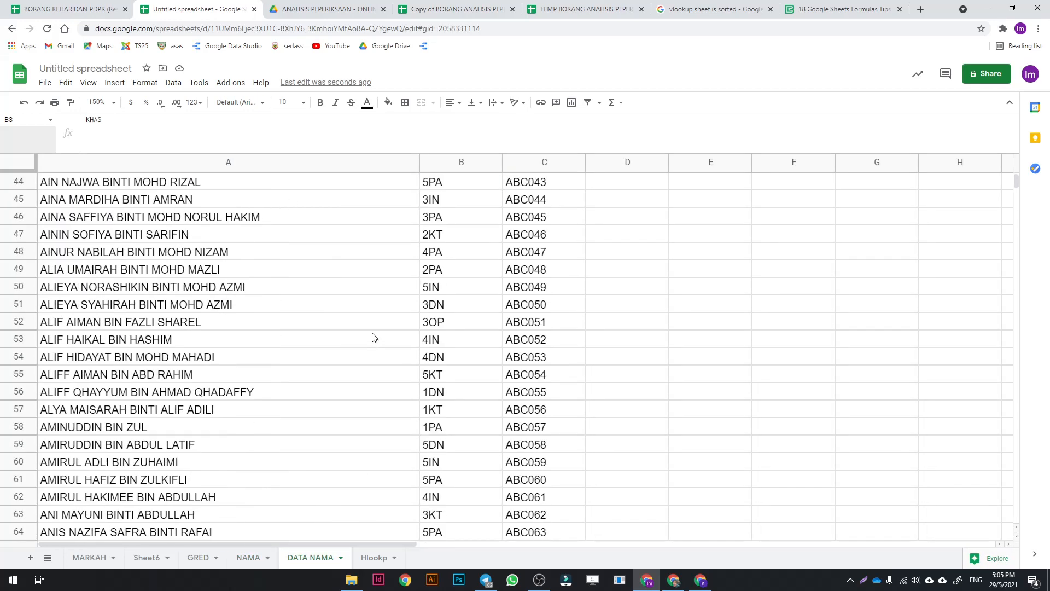
scroll(371, 336, up, 14)
click(543, 205)
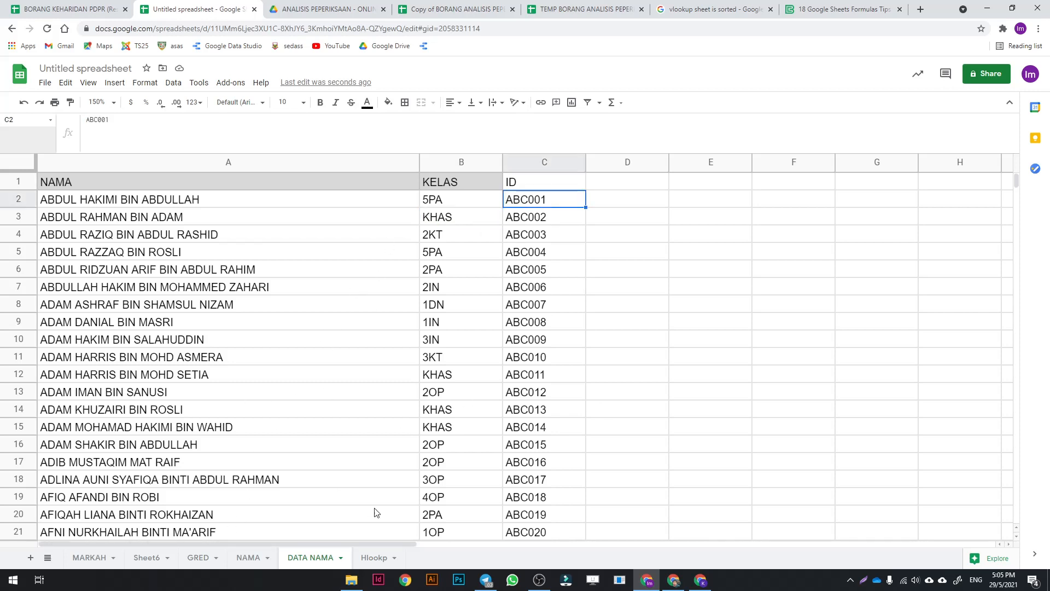
Start a VLOOKUP formula in cell B2 of the NAMA sheet with A2 as the search key
click(248, 558)
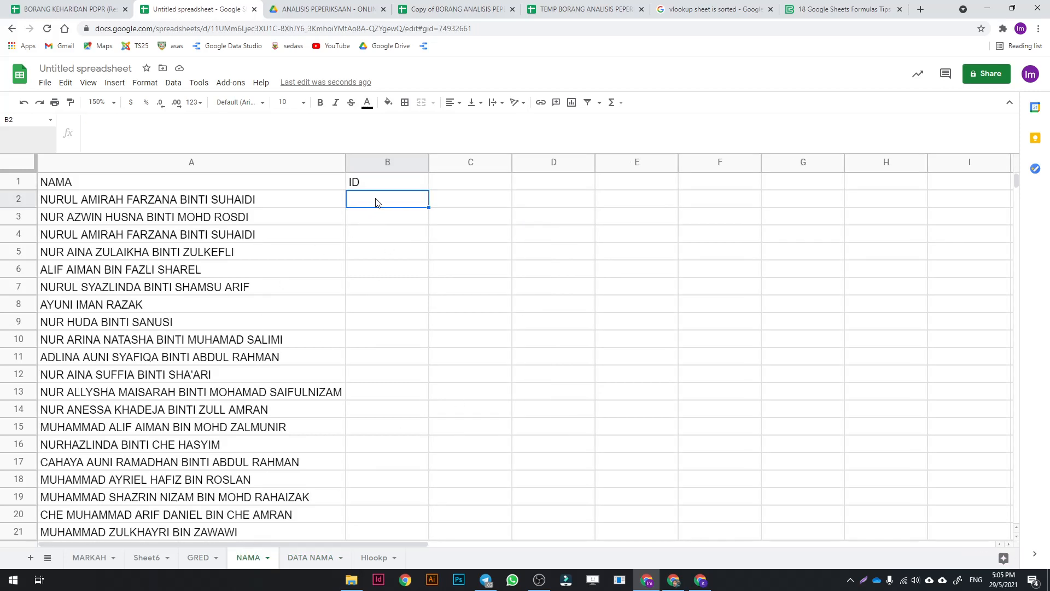
text(=V)
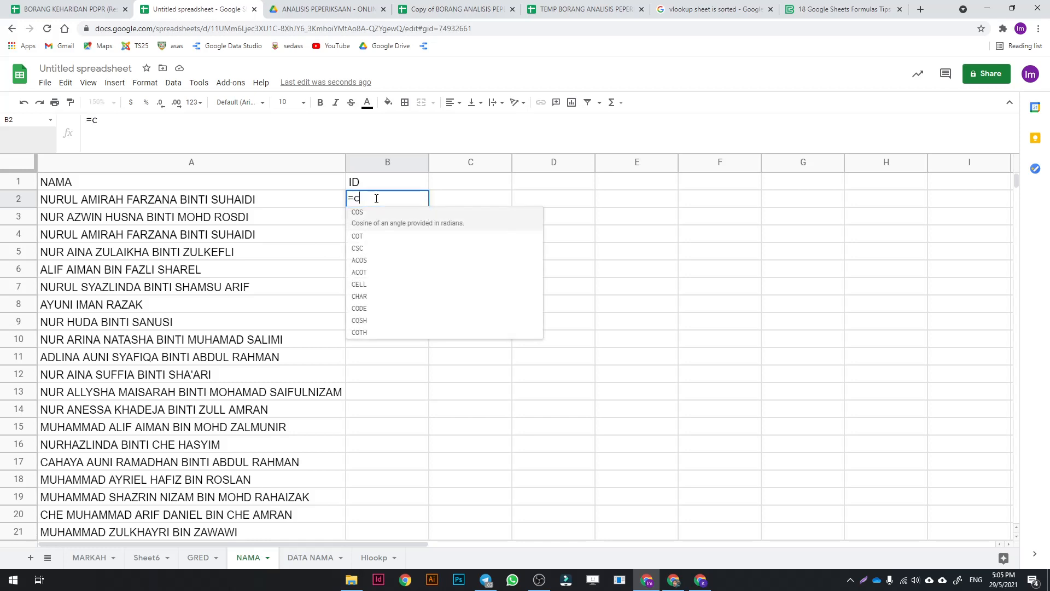
text(loo)
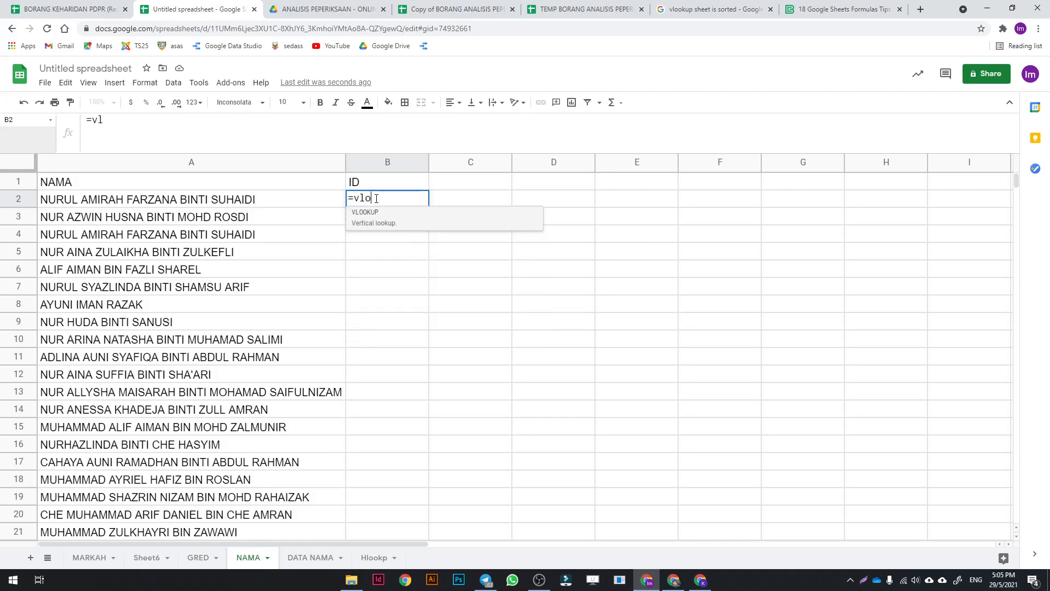
click(364, 225)
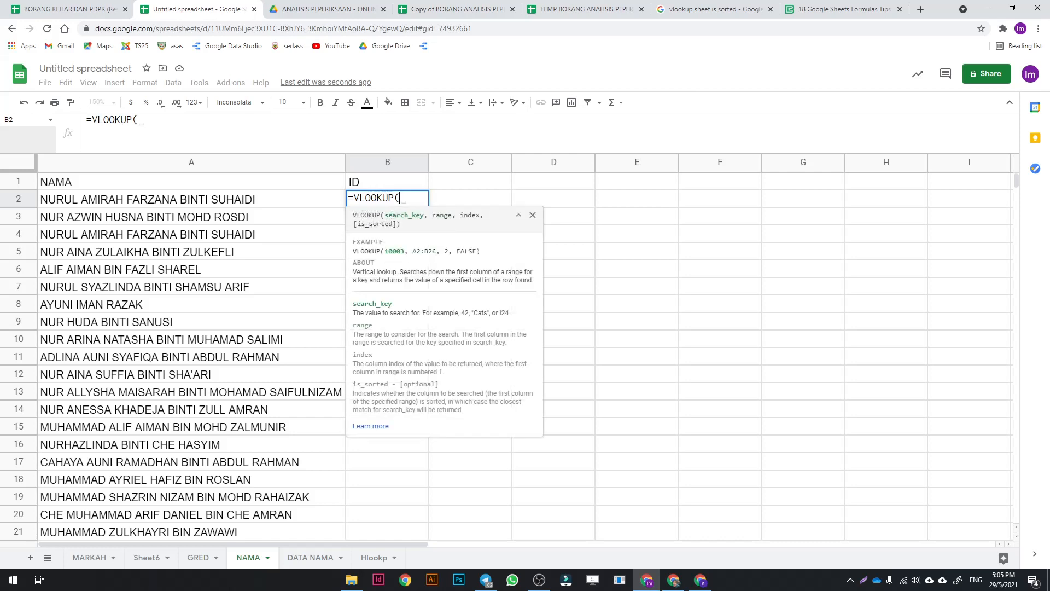
click(277, 202)
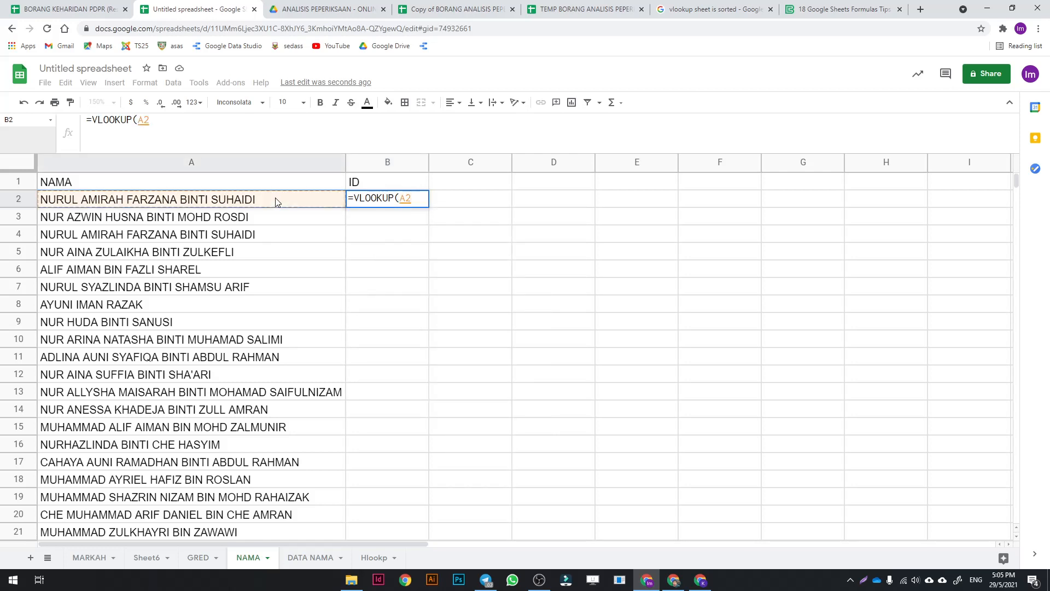
text(,)
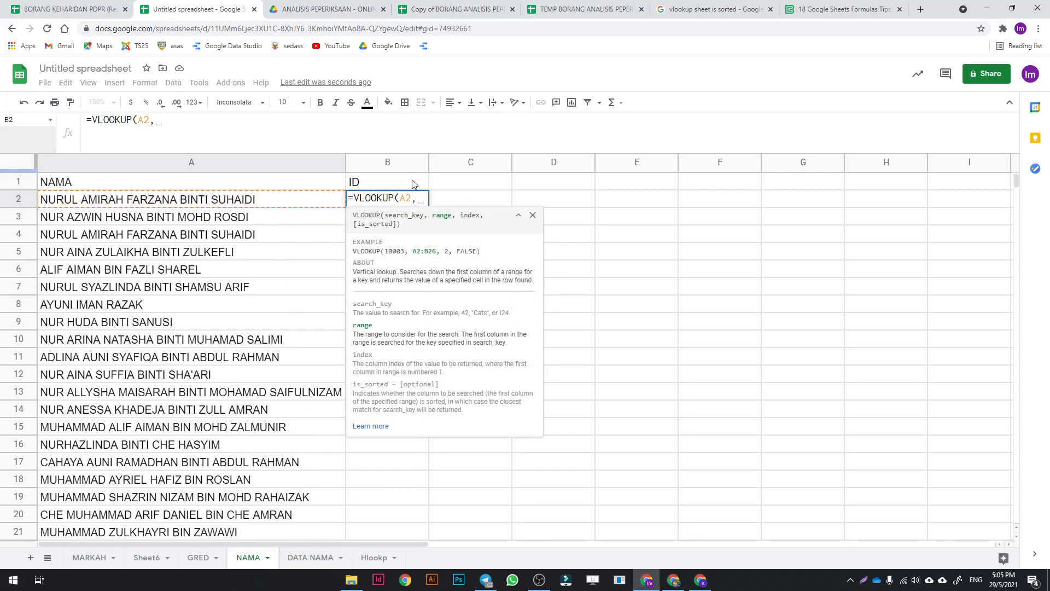
Set the VLOOKUP's search range to columns A to C of the DATA NAMA sheet from row 2, open-ended as A2:C
click(310, 557)
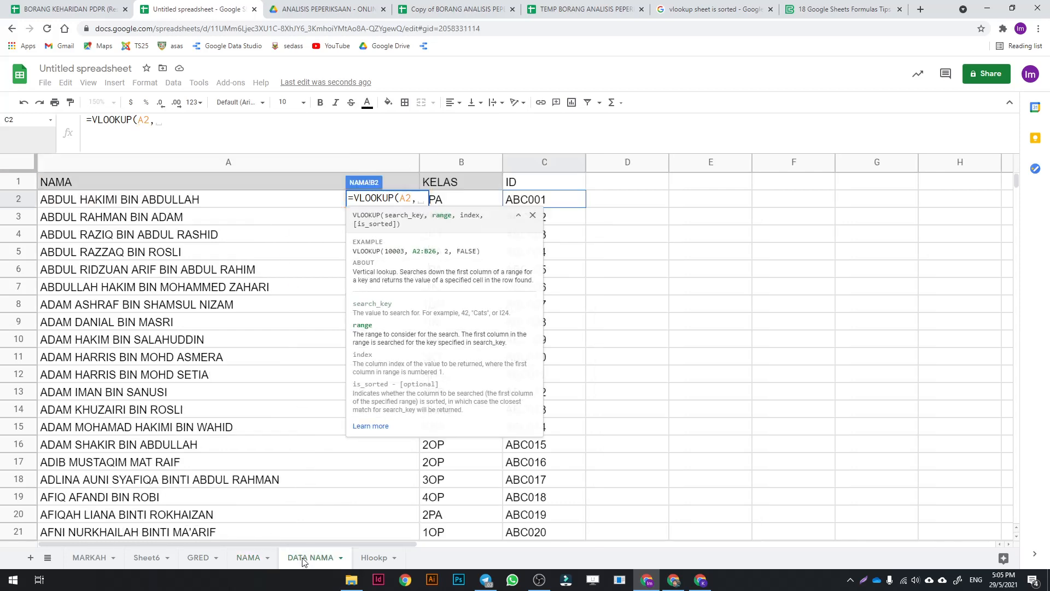
drag(216, 201, 559, 204)
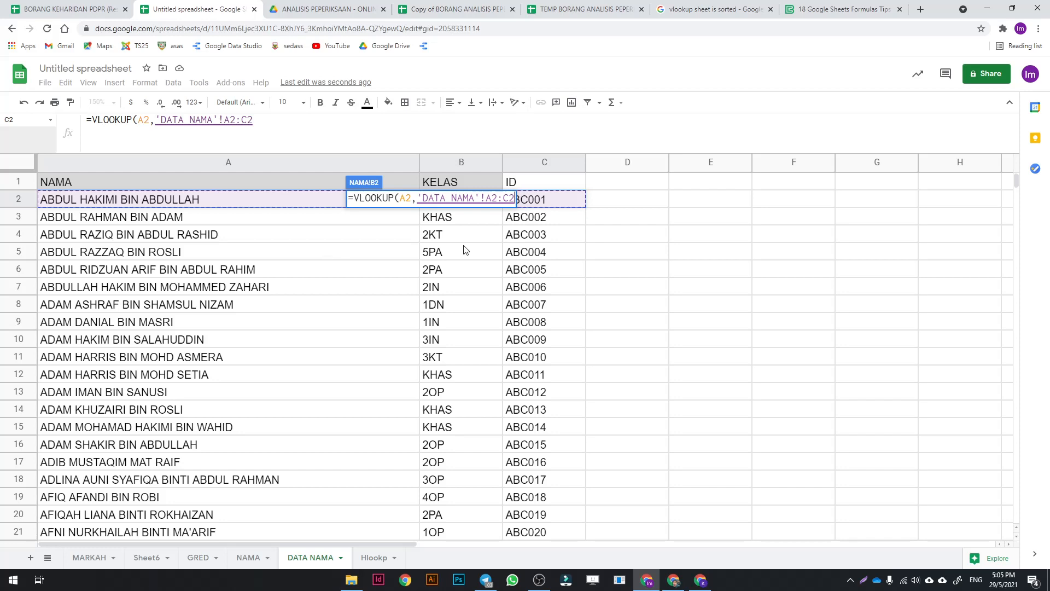
key(BackSpace)
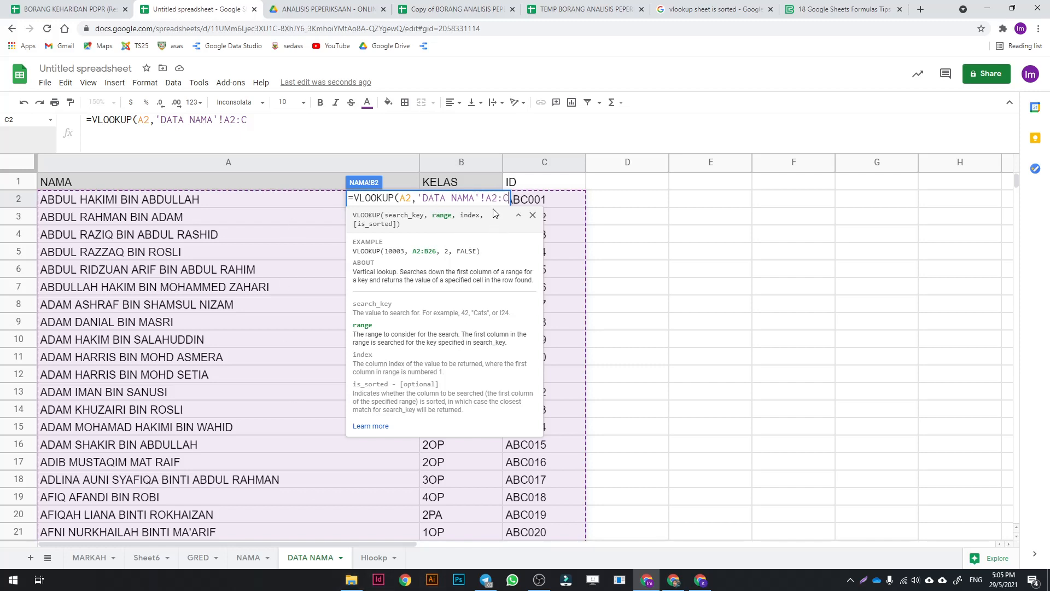
text(,)
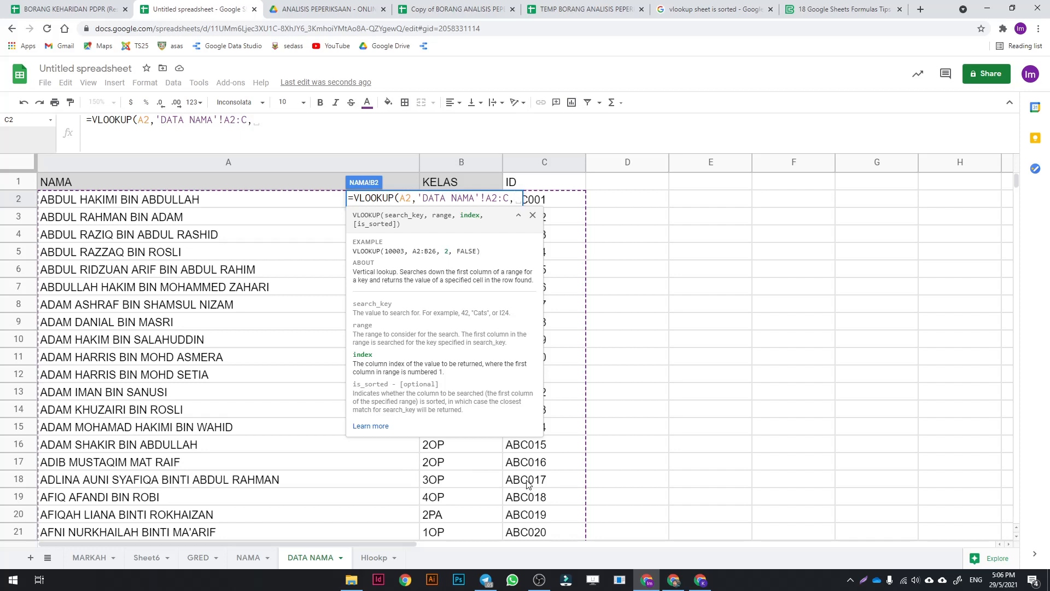
Complete the VLOOKUP in B2 with column index 3 and FALSE, and fill the formula down to B14
text(3)
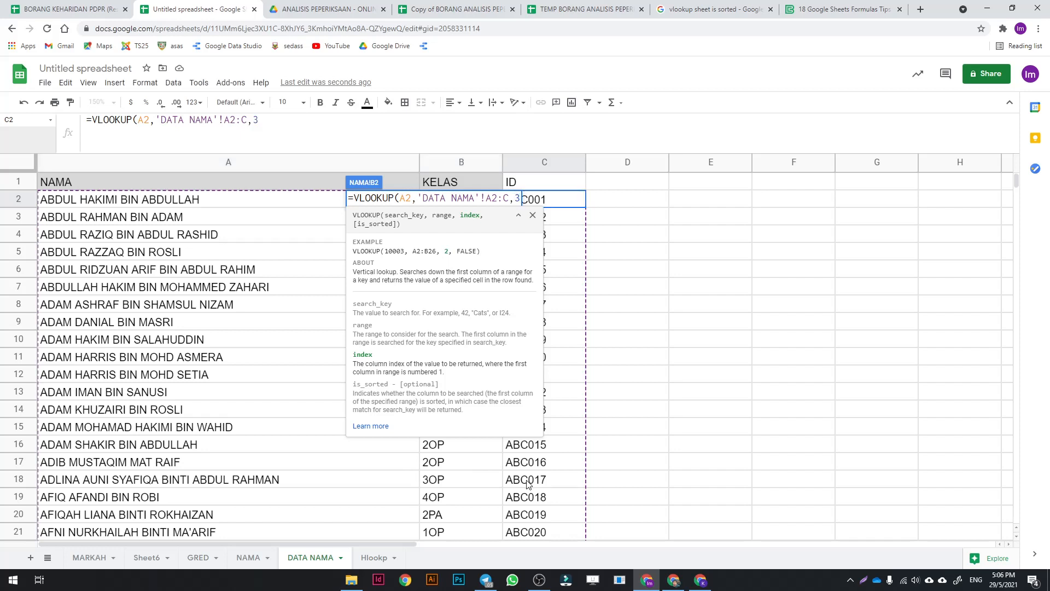
text(,)
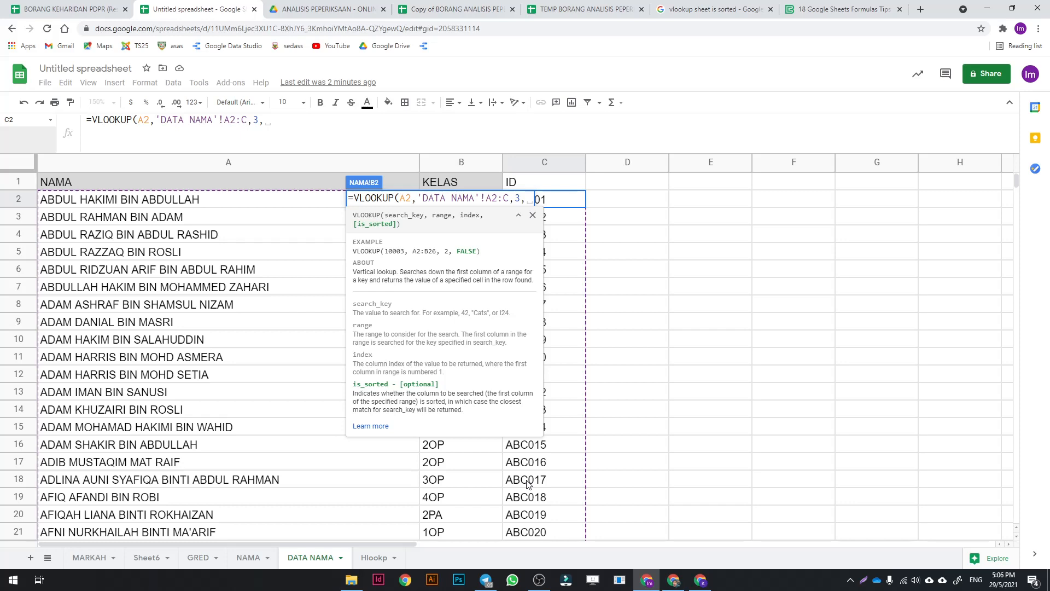
text(FALSE)
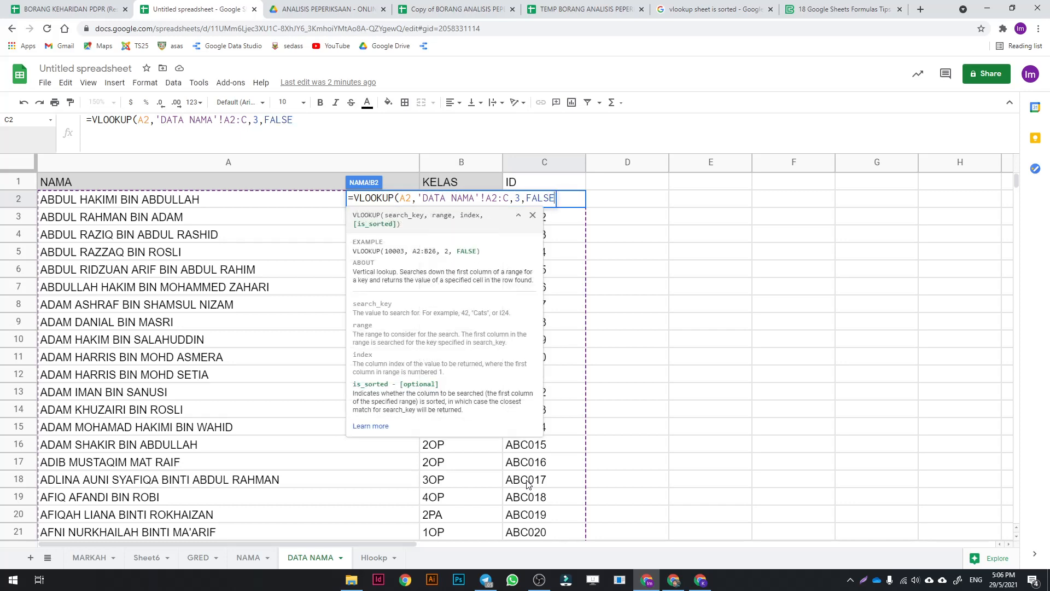
text())
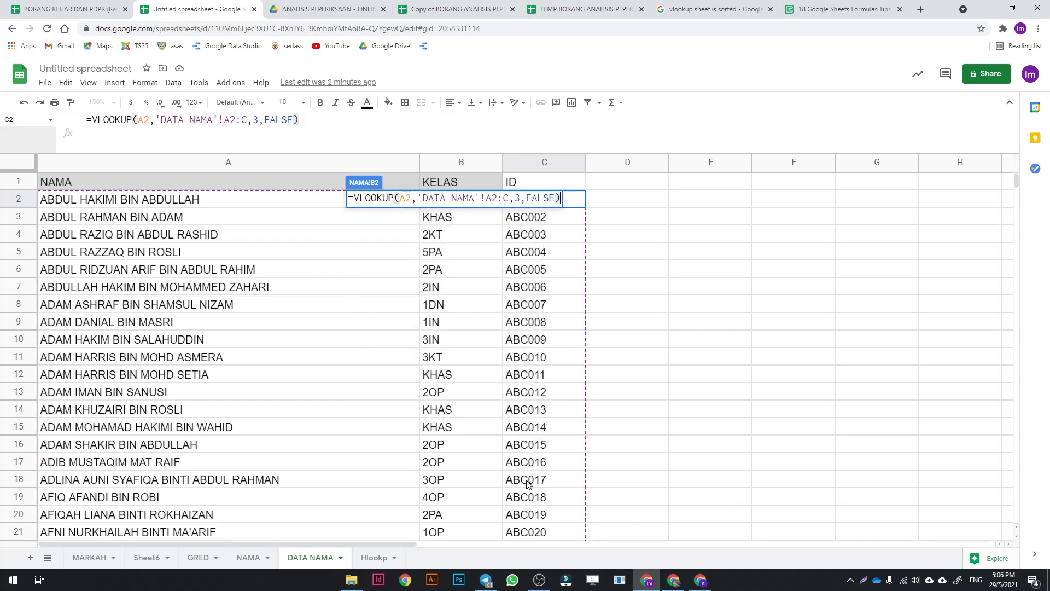
key(Return)
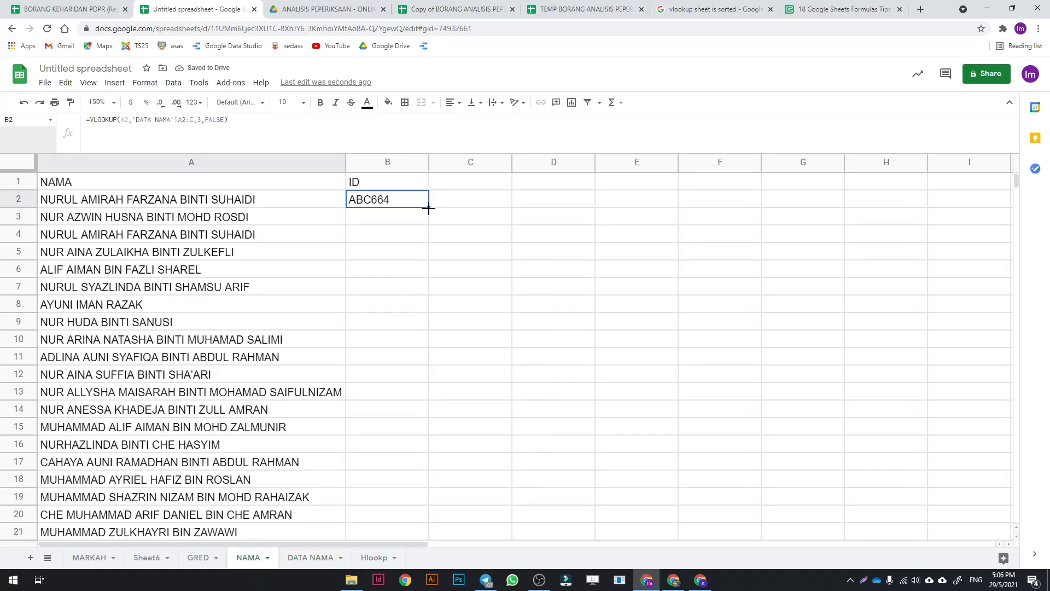
drag(429, 208, 421, 413)
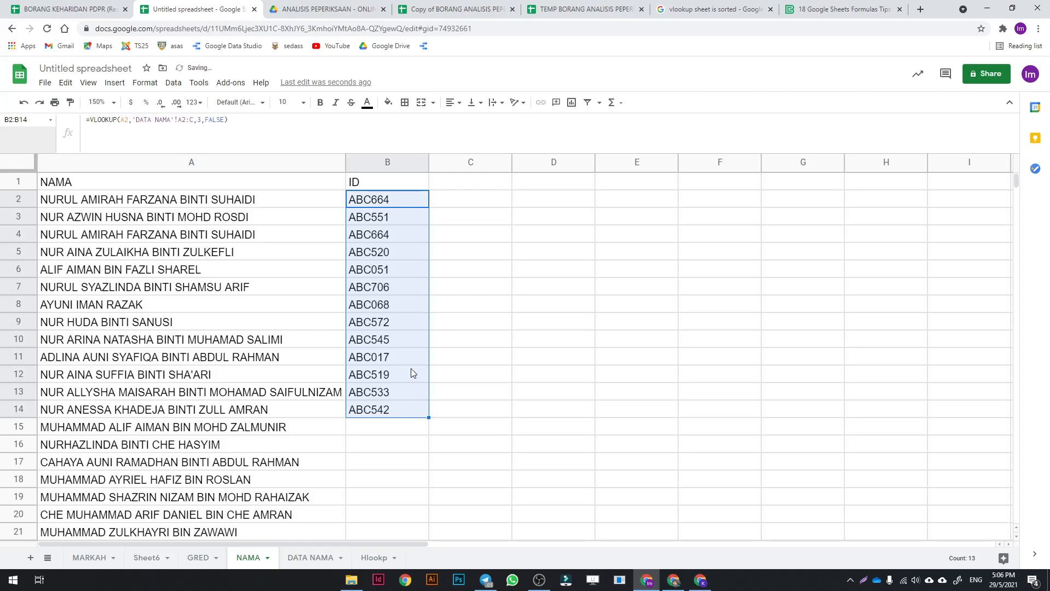
Check how the range references shift in the copied VLOOKUP formulas between B2 and B14
click(397, 221)
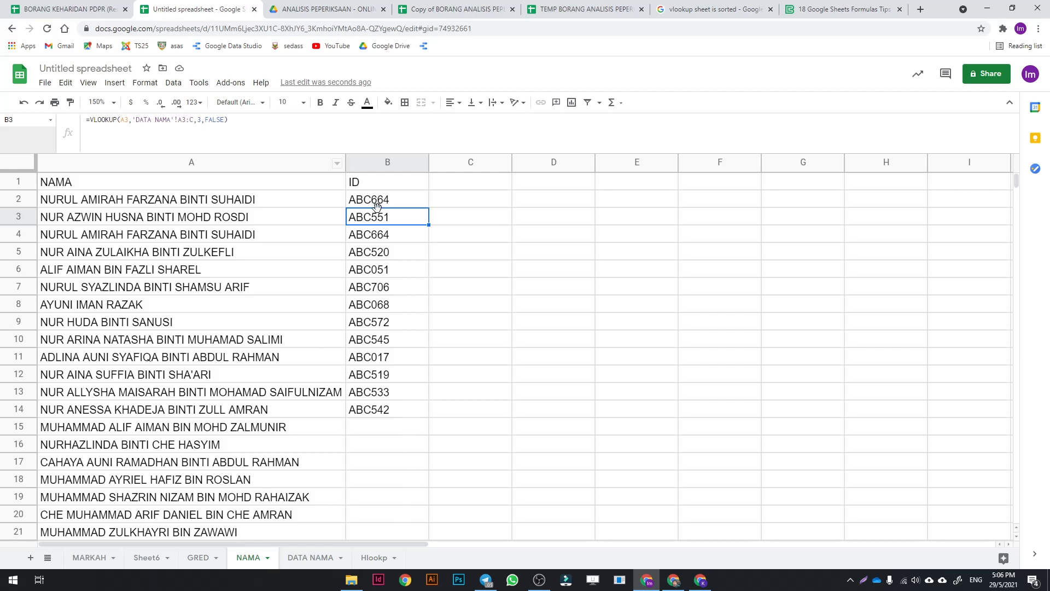
drag(376, 205, 403, 402)
click(402, 404)
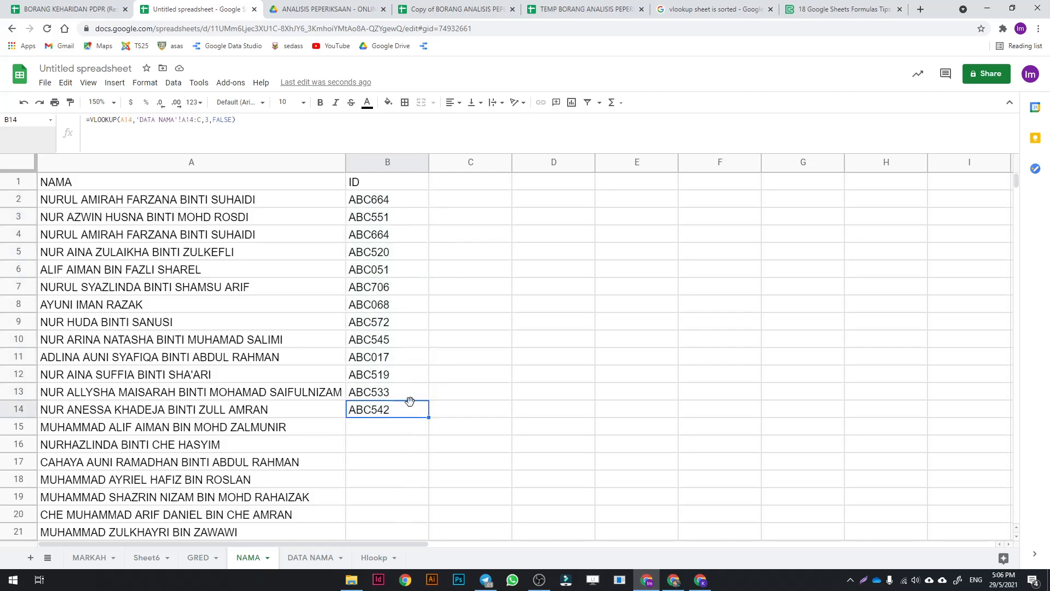
click(405, 237)
click(415, 205)
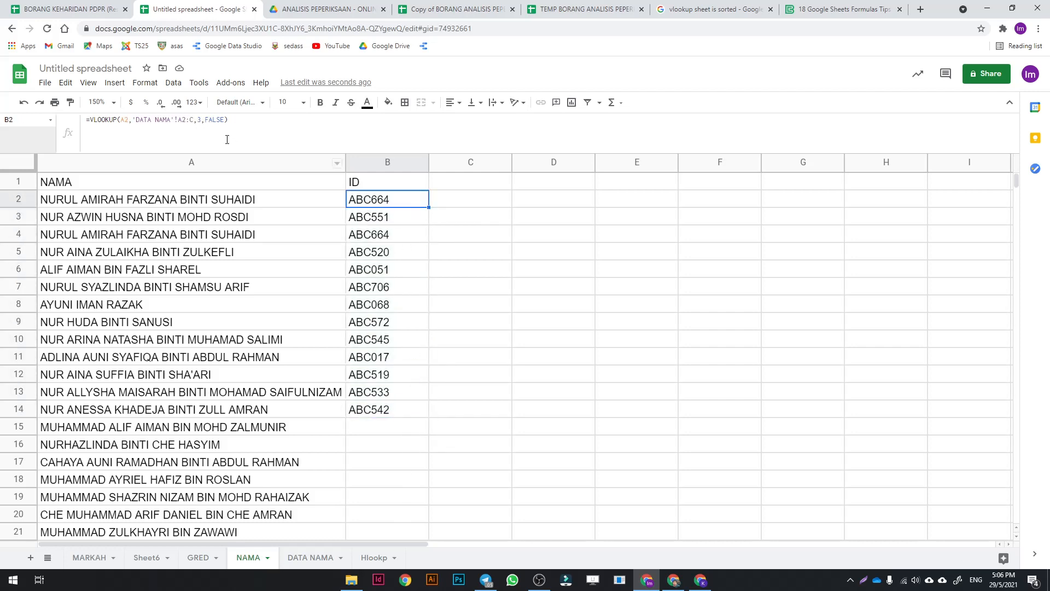
Make the range in B2's VLOOKUP absolute as 'DATA NAMA'!$A$2:$C and fill the formula down to B26
click(178, 121)
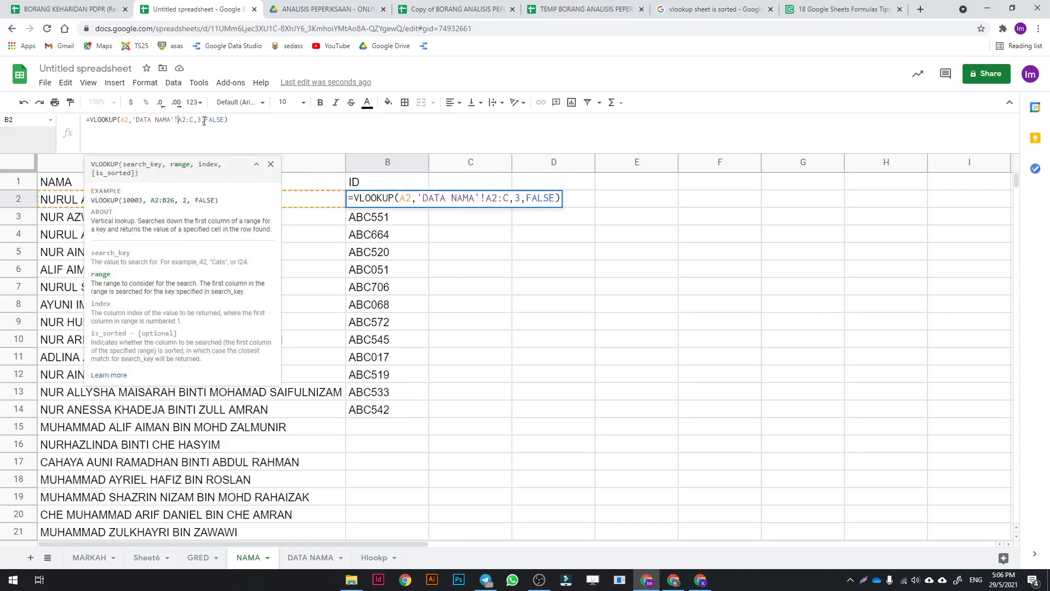
click(390, 250)
double_click(393, 199)
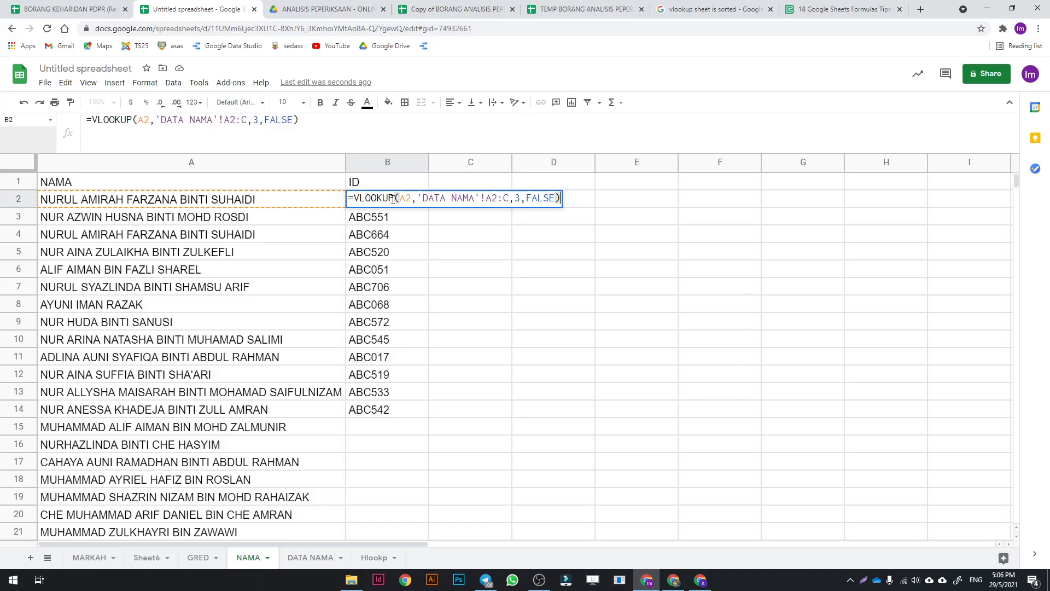
click(484, 198)
click(222, 121)
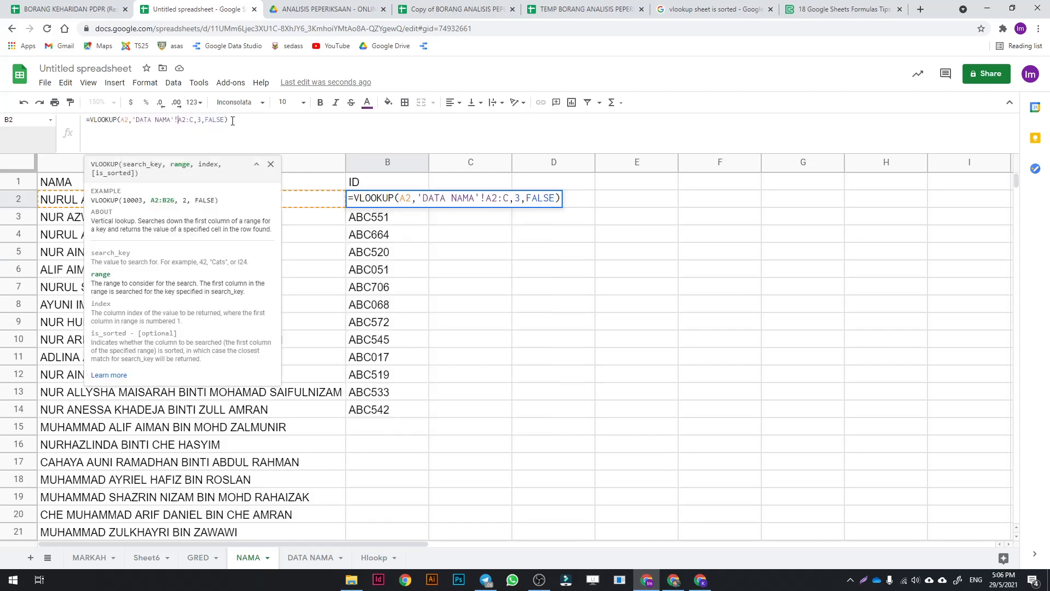
double_click(487, 196)
click(488, 198)
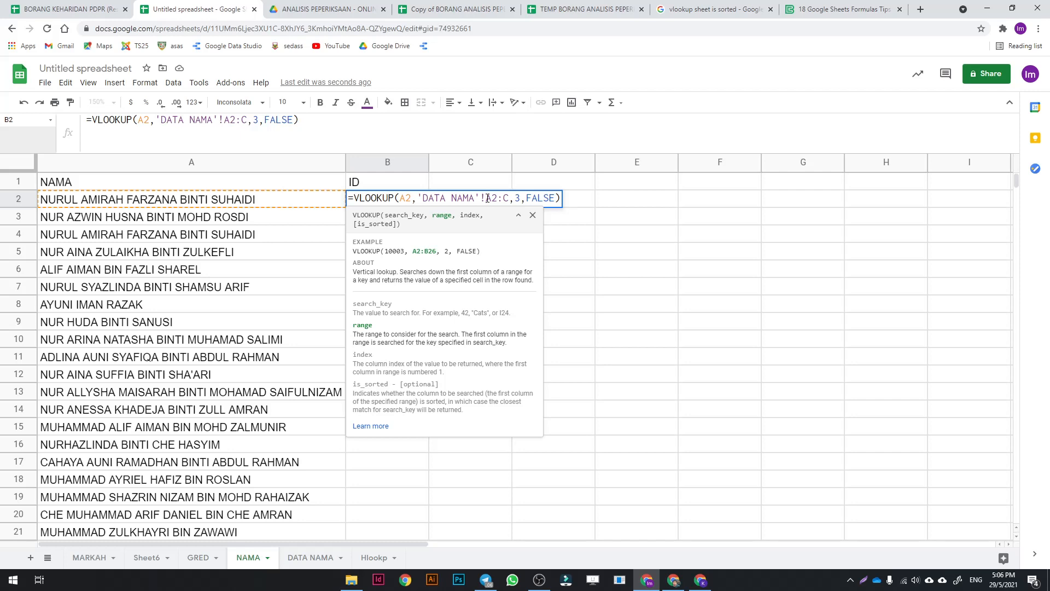
key(F4)
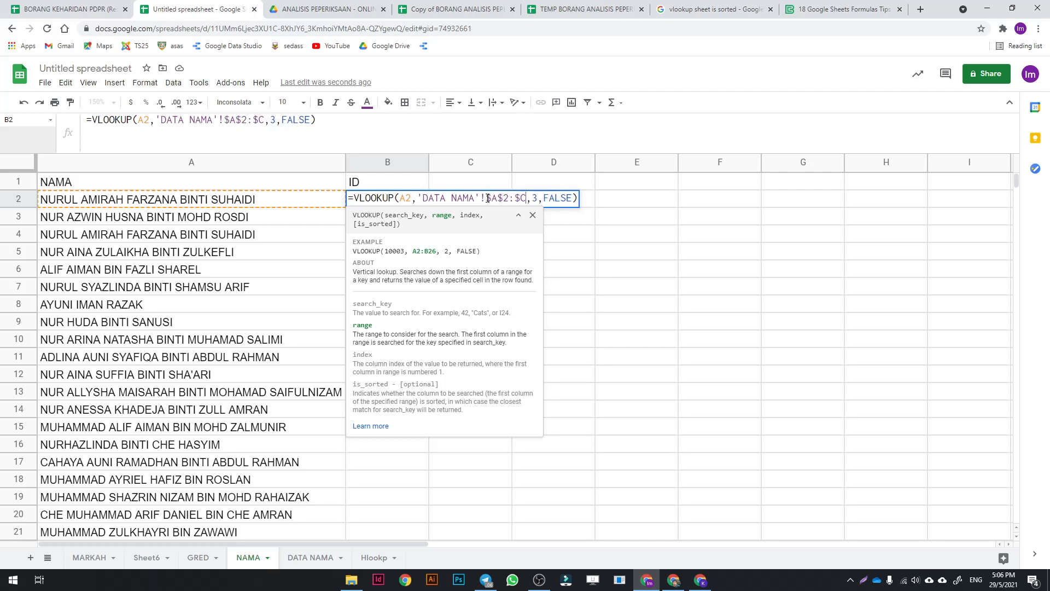
key(Return)
key(Up)
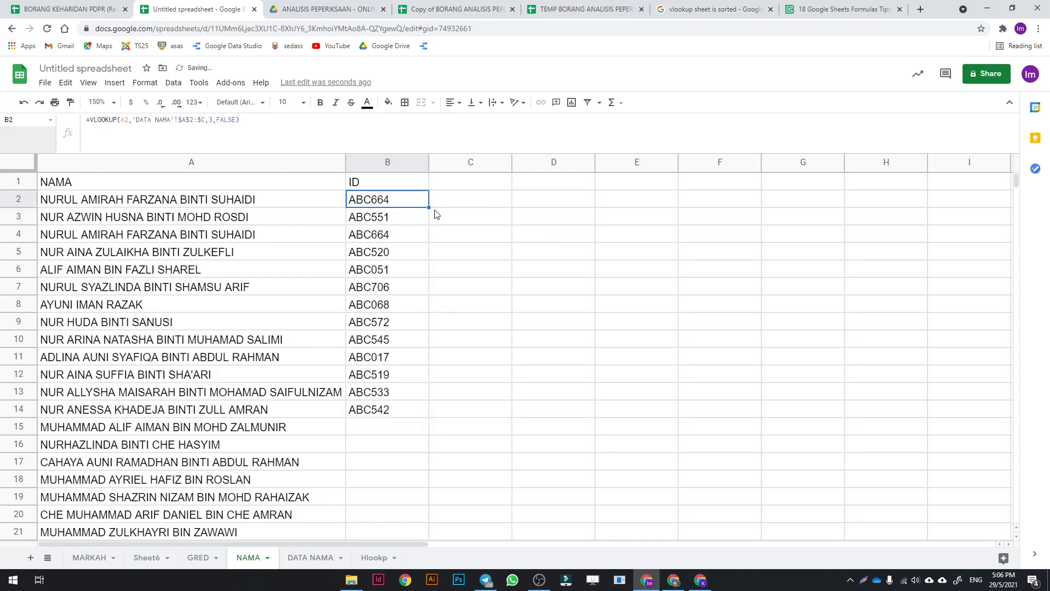
drag(430, 214, 413, 422)
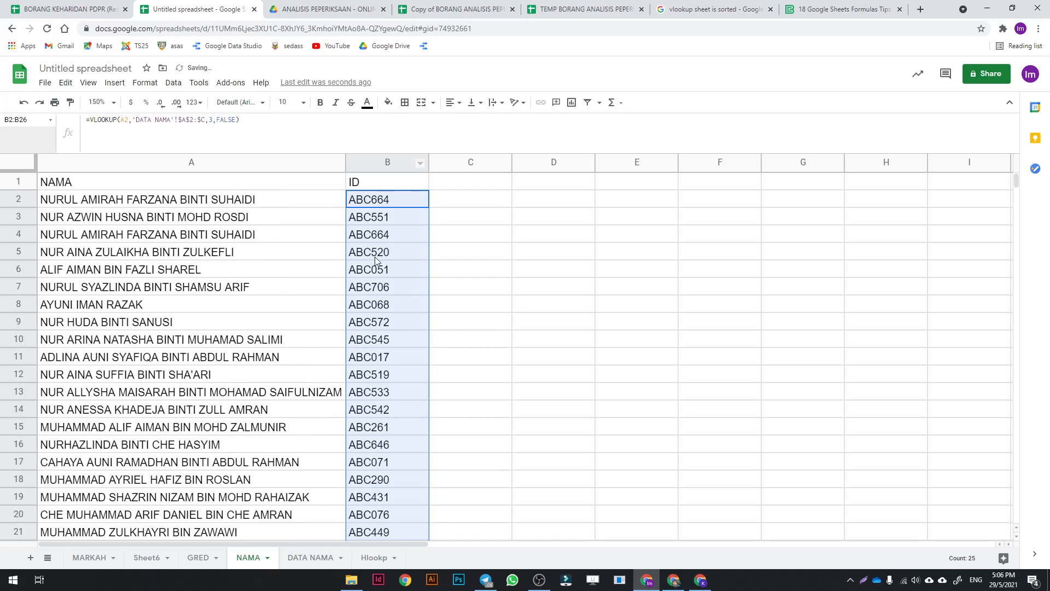
Change the column B header in B1 of the NAMA sheet to KELAS
click(385, 252)
click(389, 201)
click(381, 185)
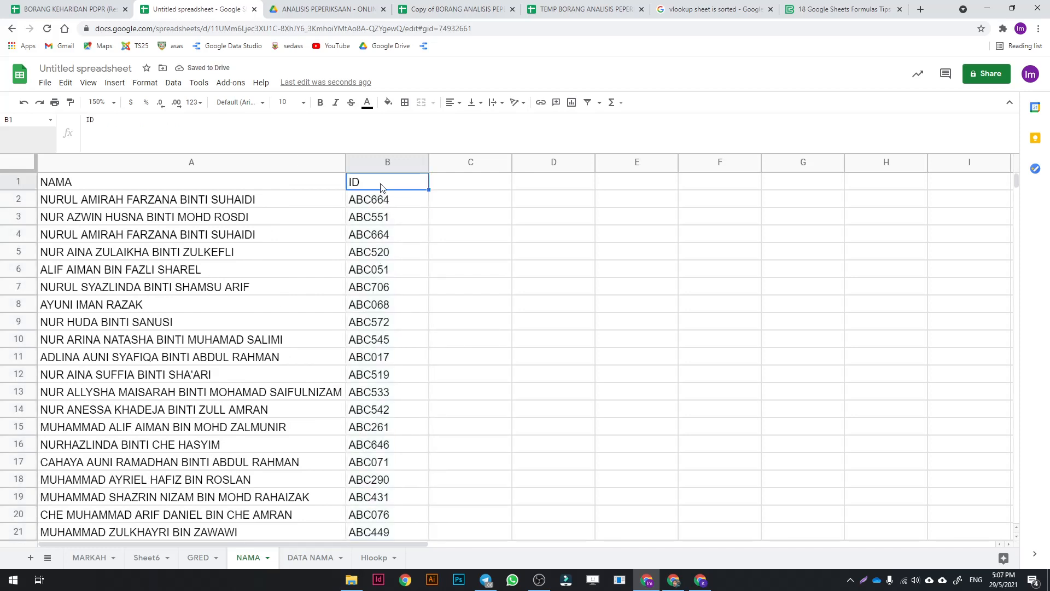
double_click(381, 184)
key(BackSpace)
key(BackSpace)
text(KELAS)
click(645, 231)
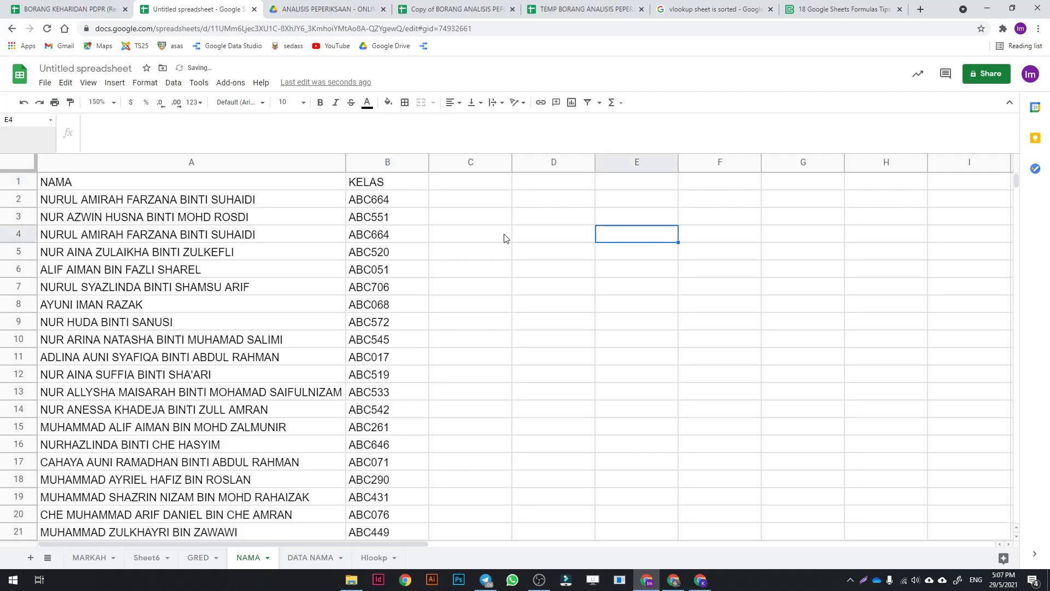
click(419, 203)
double_click(208, 119)
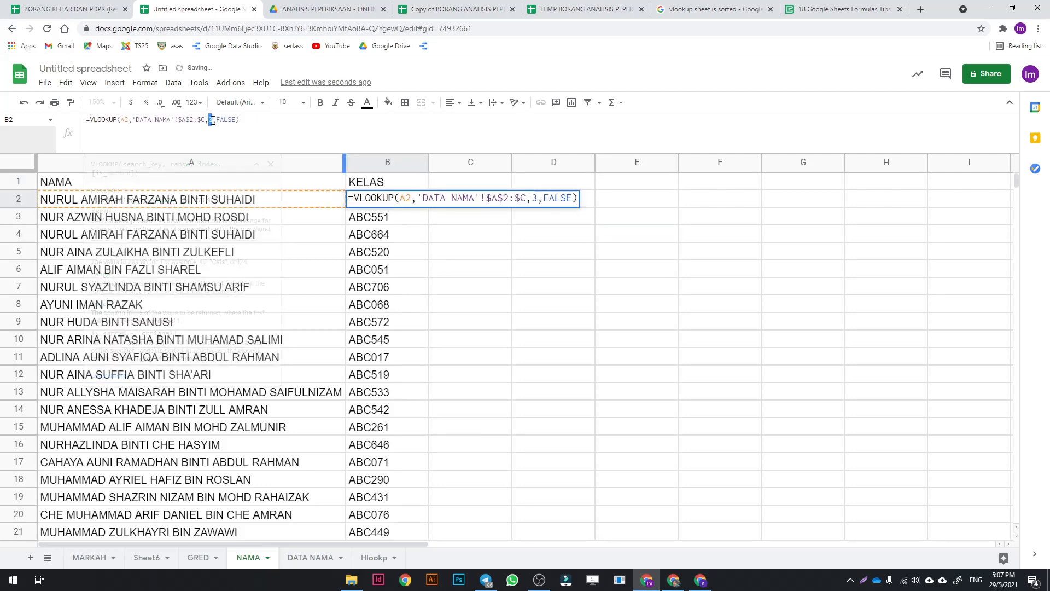
click(298, 557)
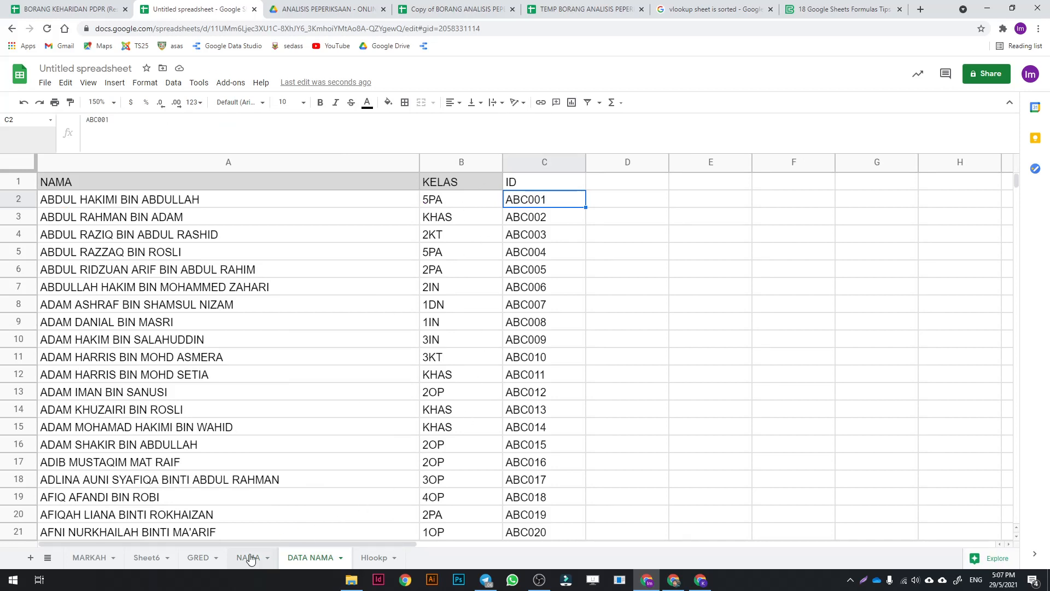
click(250, 557)
text(2)
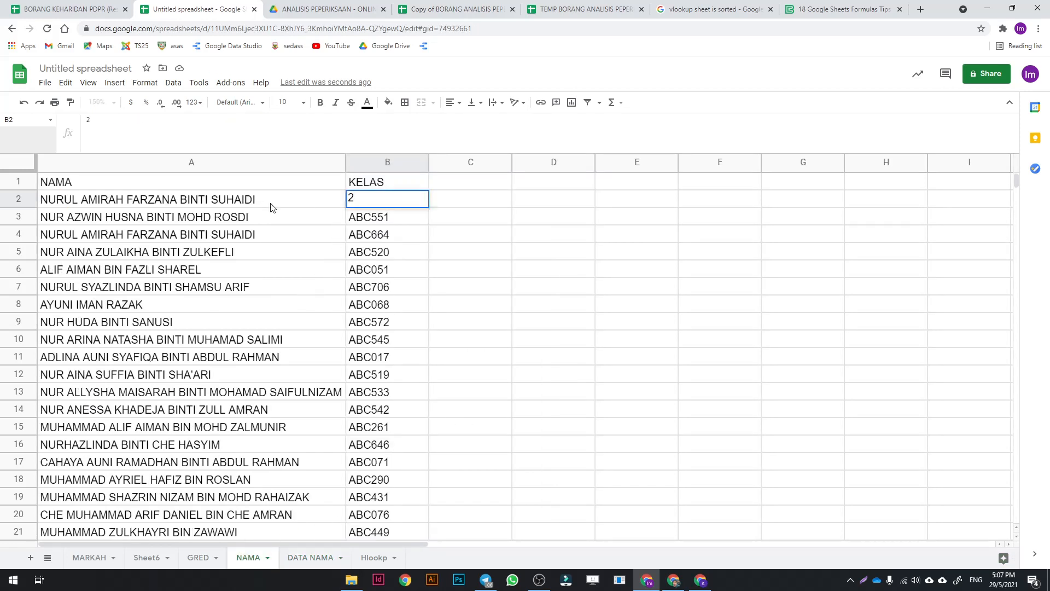
key(Escape)
Set the column index in B2's VLOOKUP to 2 and fill the formula down to B26
double_click(211, 119)
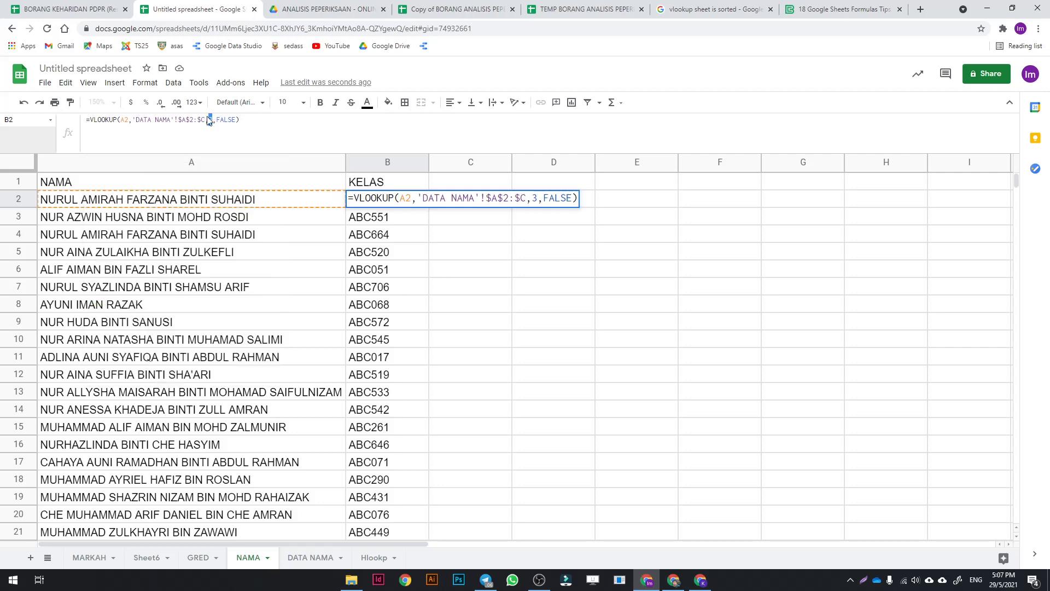
text(2)
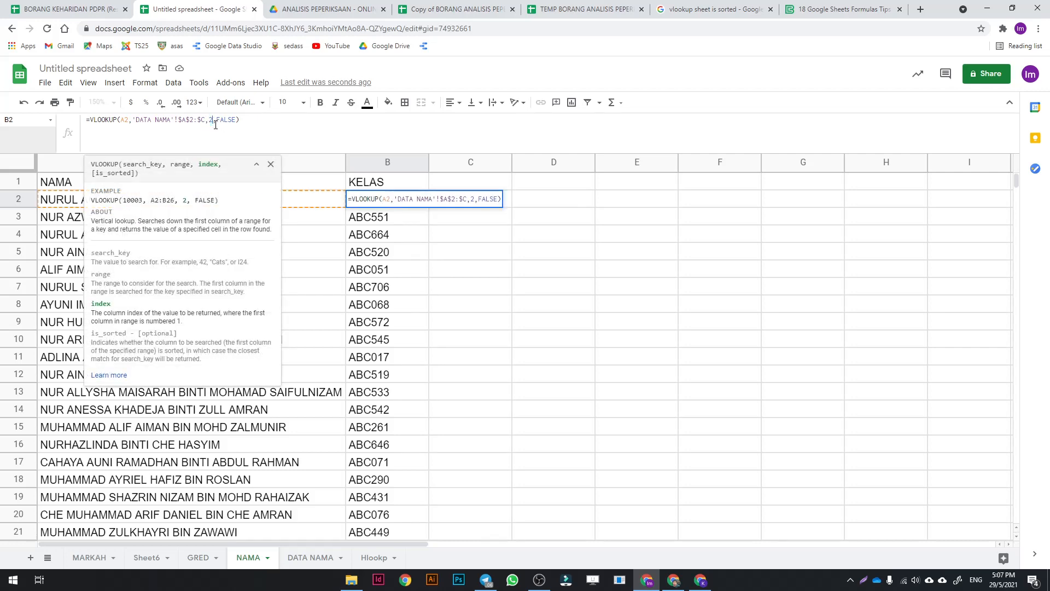
key(Return)
click(421, 201)
drag(428, 206, 423, 422)
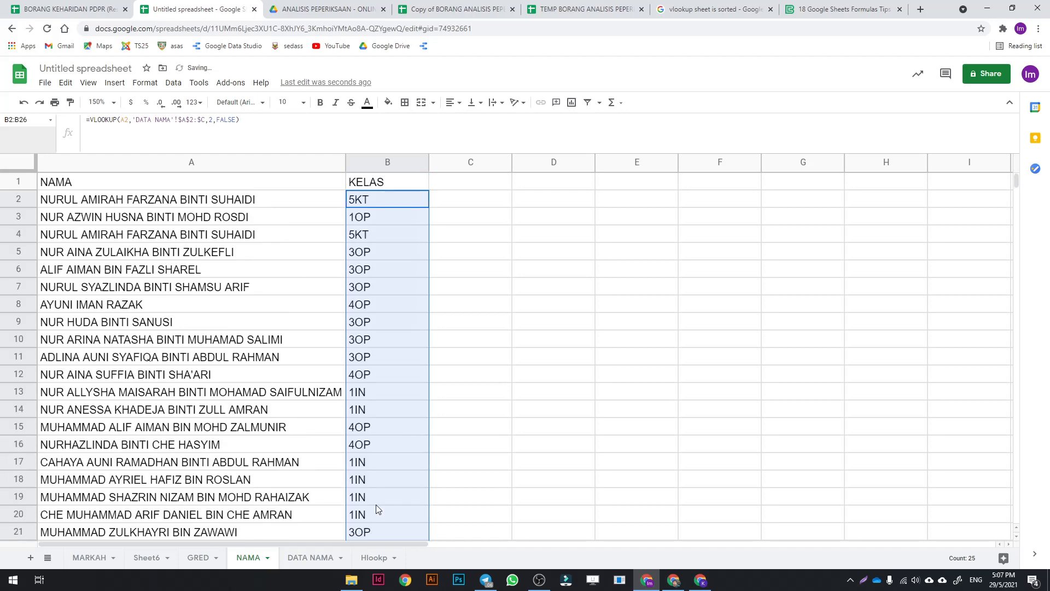
scroll(339, 438, down, 2)
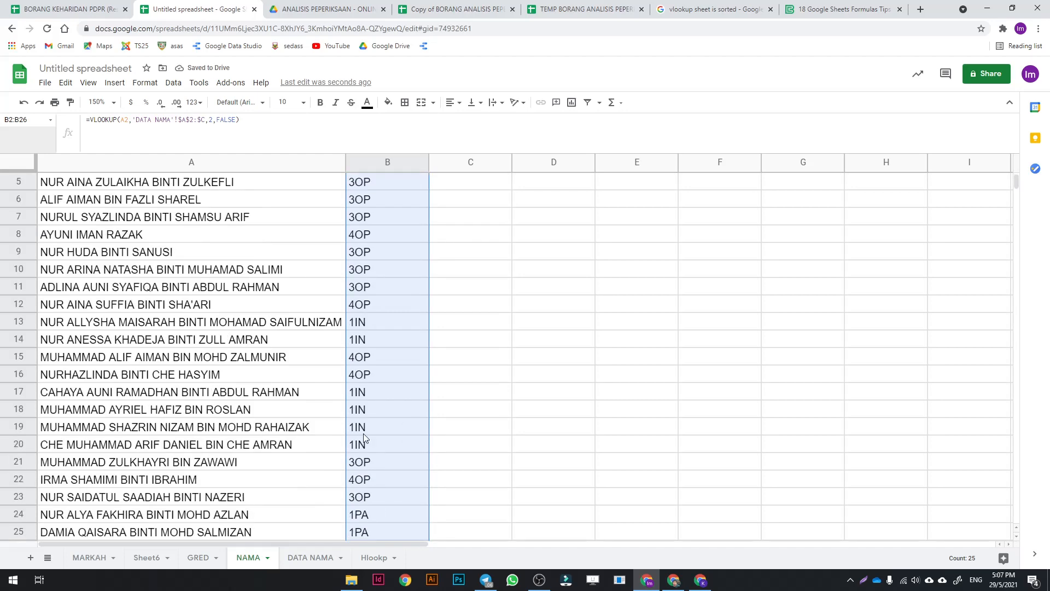
scroll(347, 414, up, 2)
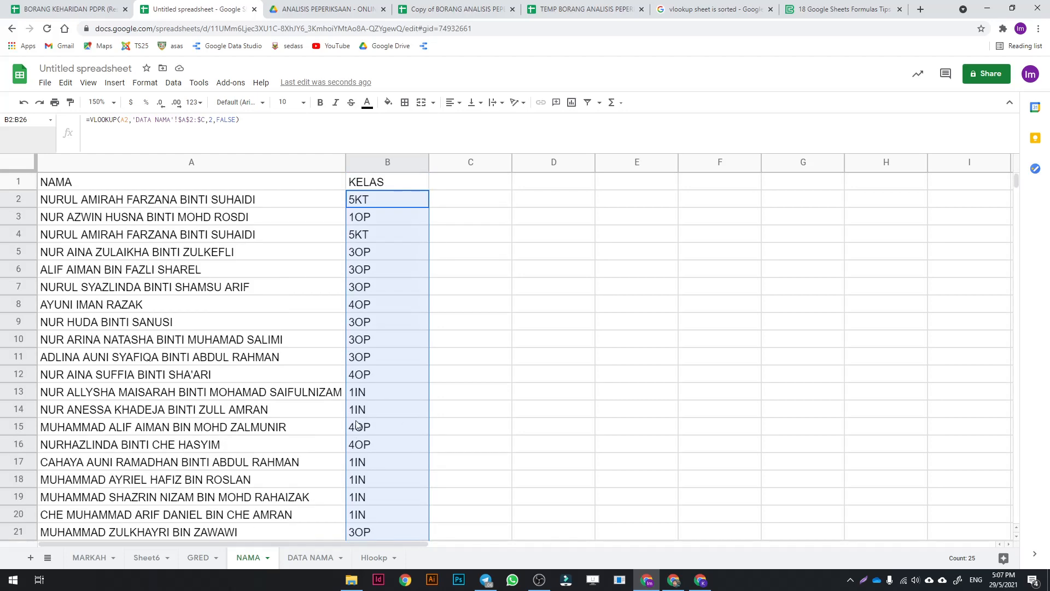